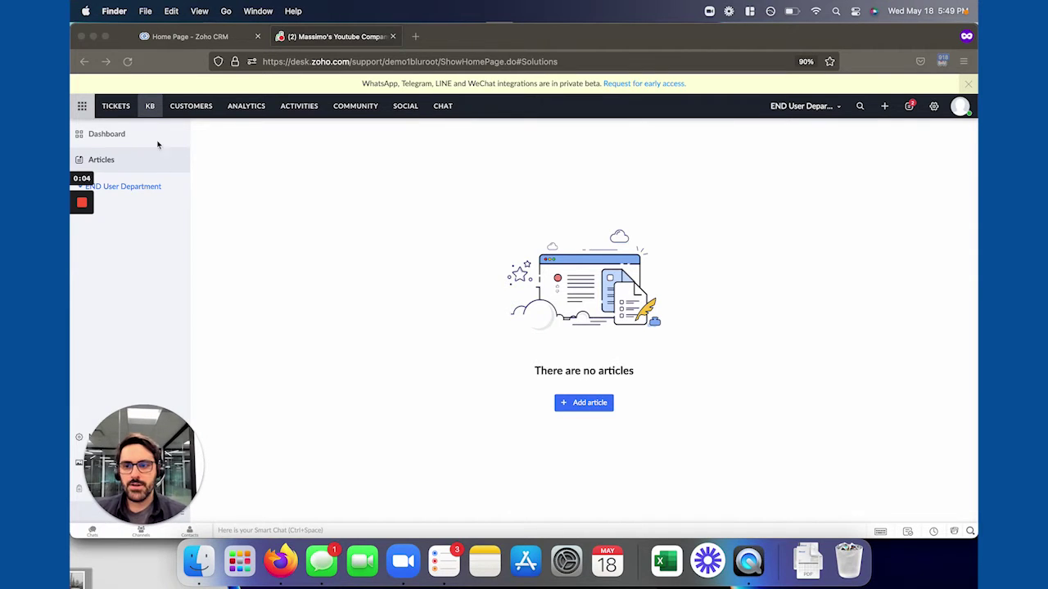
Open a blank new article from the Knowledge Base section under Tickets
left_click(117, 110)
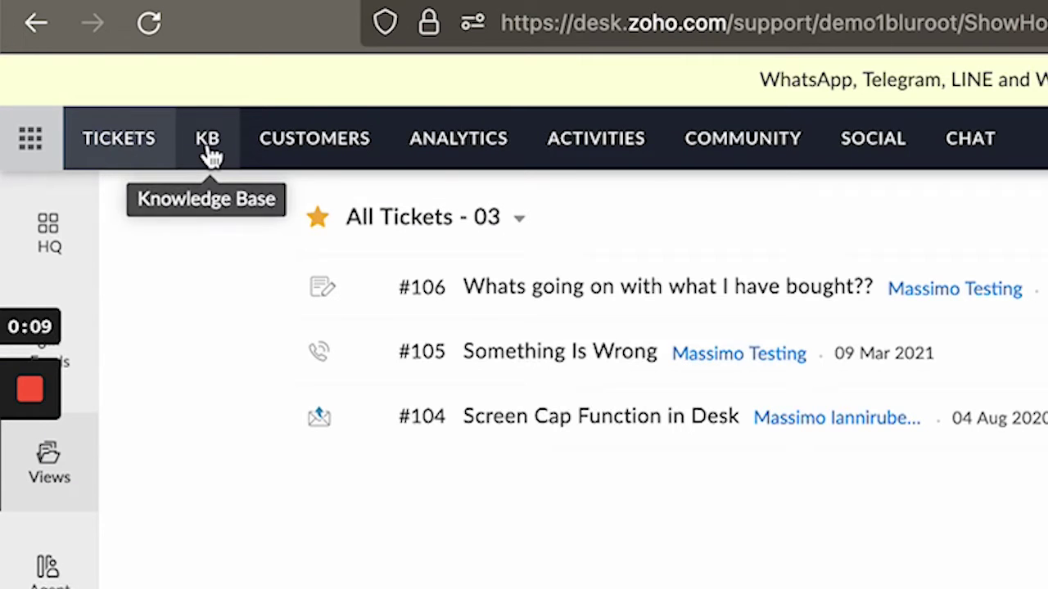
left_click(205, 148)
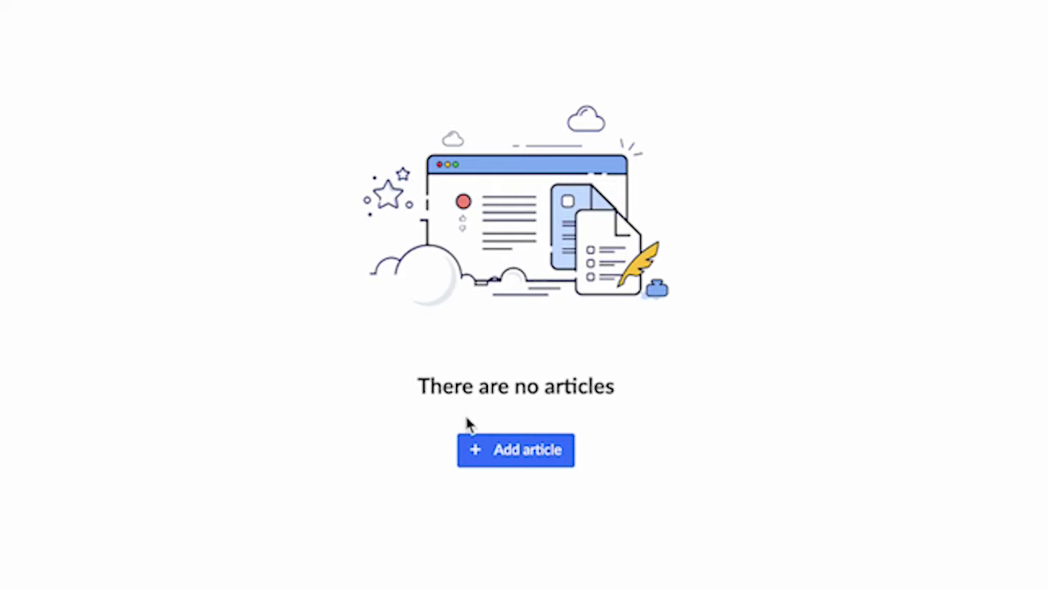
left_click(575, 403)
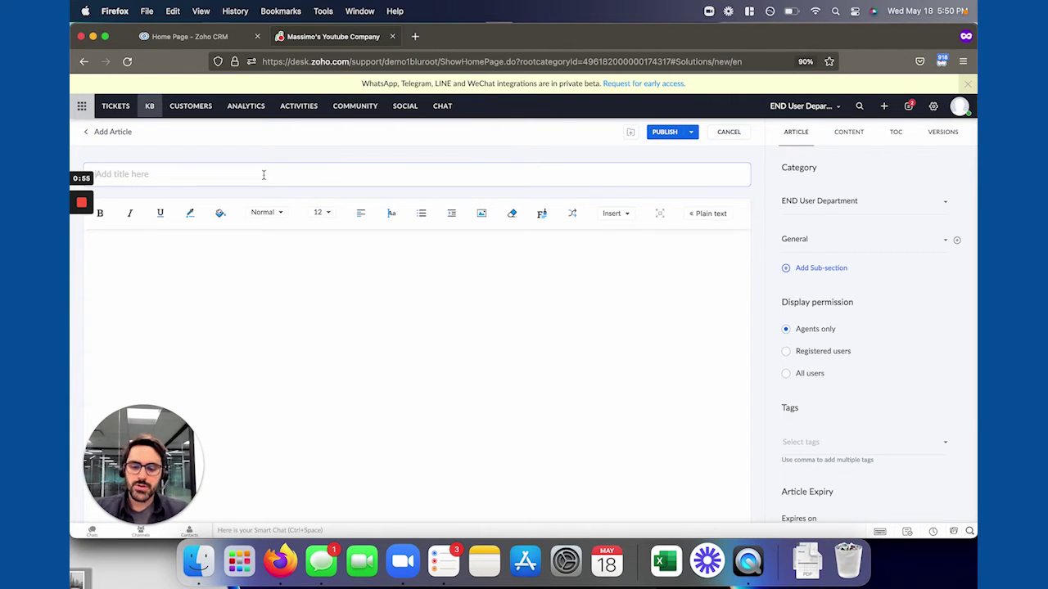
Title the new article 'How To Change My Password'
type("How To Chang")
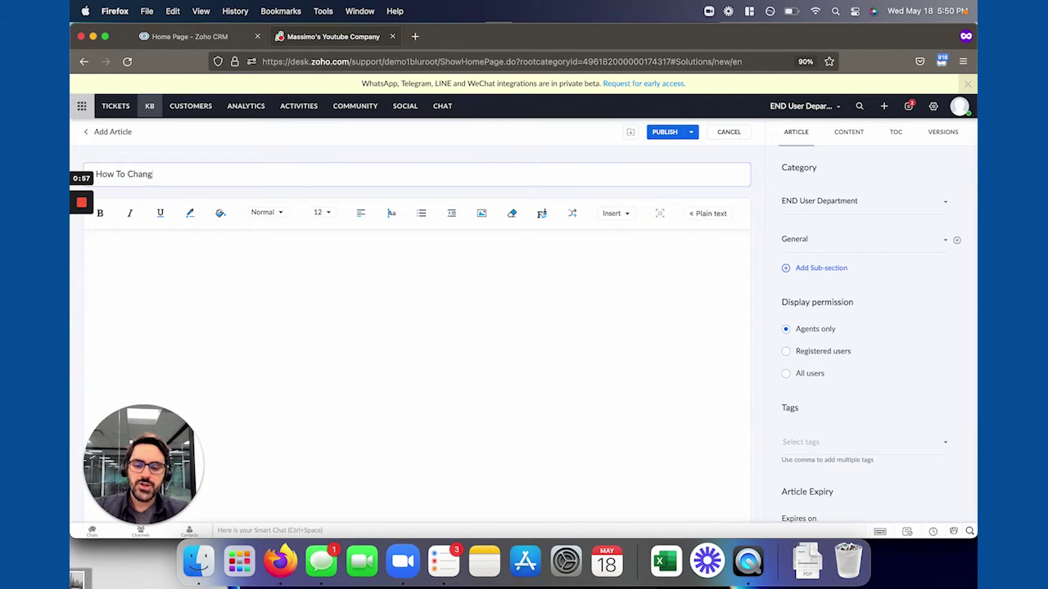
type("e My Password")
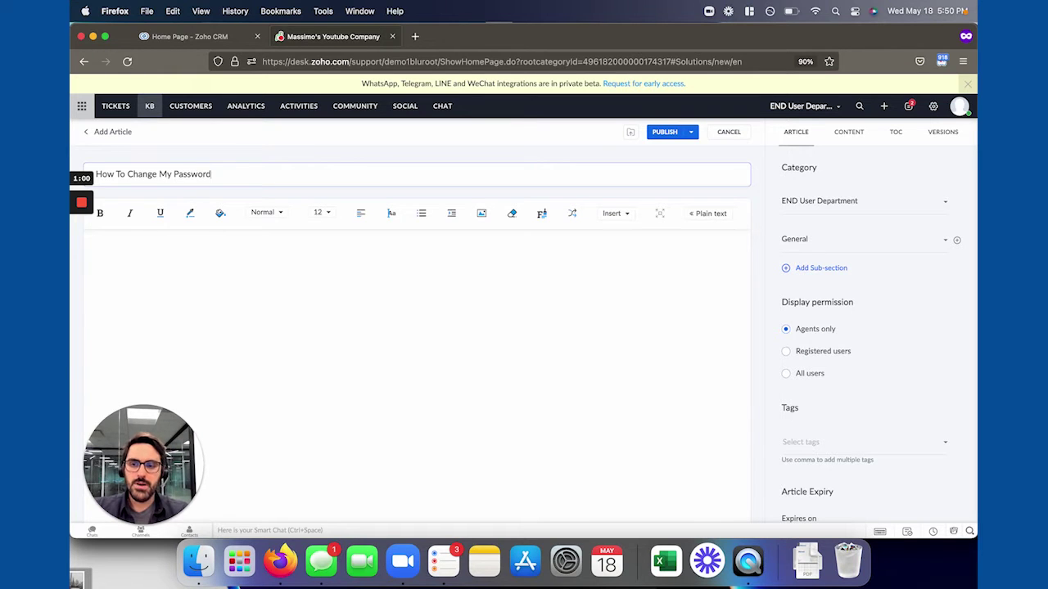
left_click(350, 274)
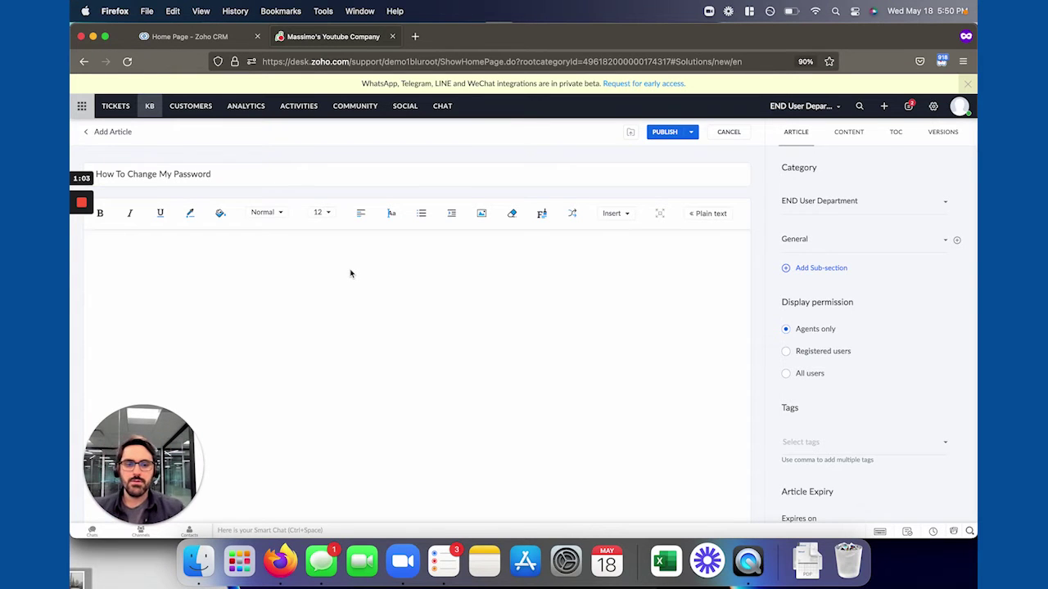
Keep END User Department as the article's category
left_click(861, 209)
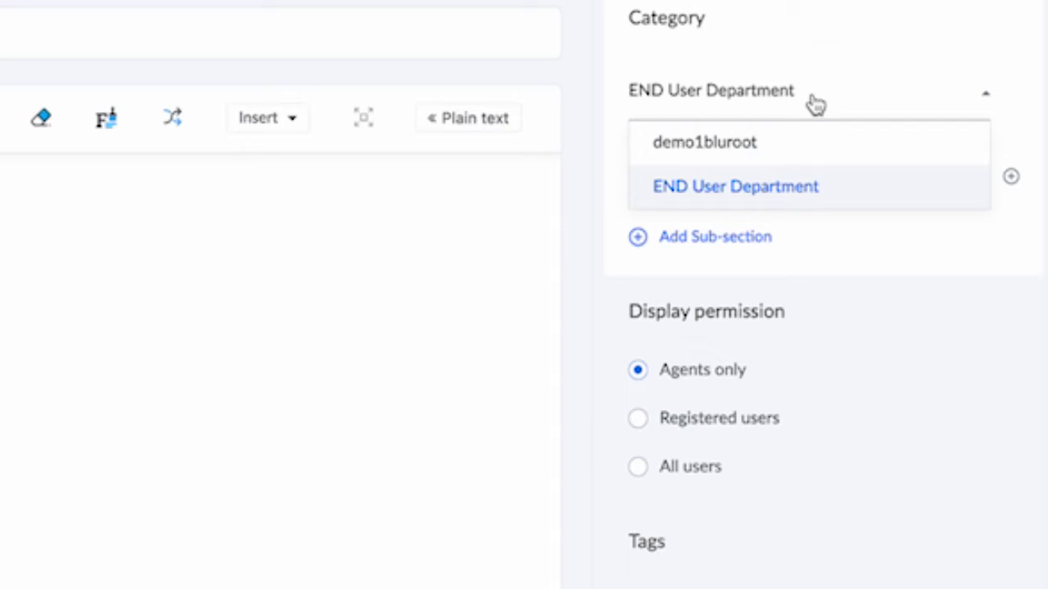
left_click(816, 105)
left_click(752, 179)
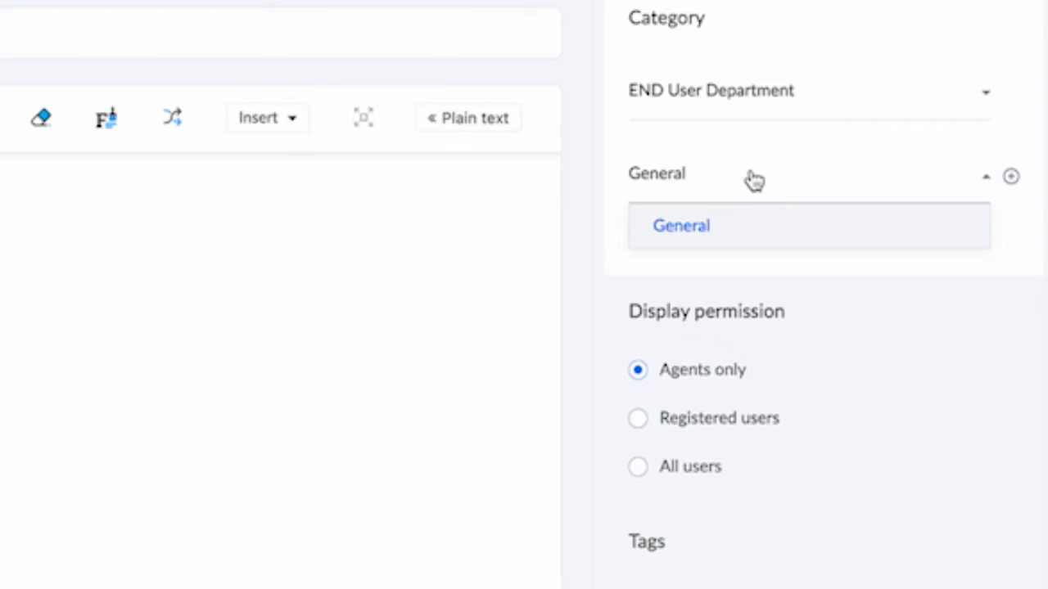
left_click(754, 179)
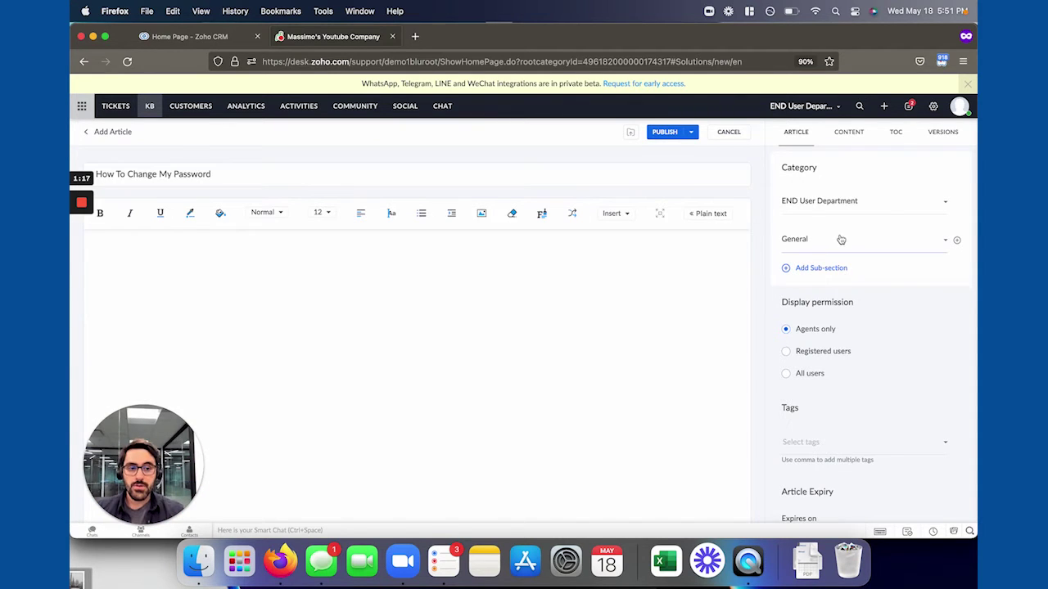
Create an 'Account Setup' sub-section under END User Department
left_click(821, 268)
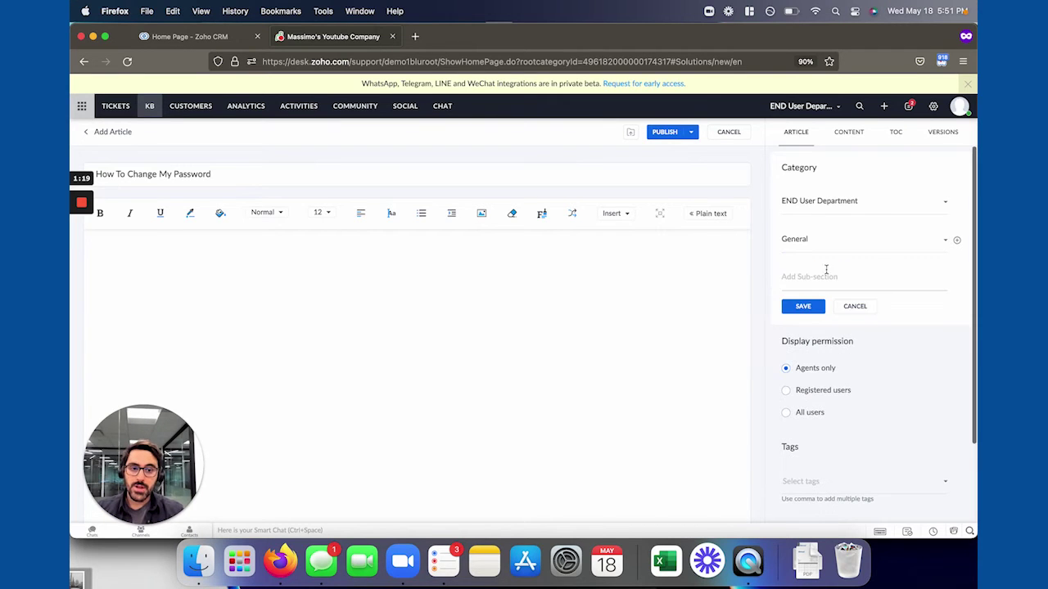
type("Password")
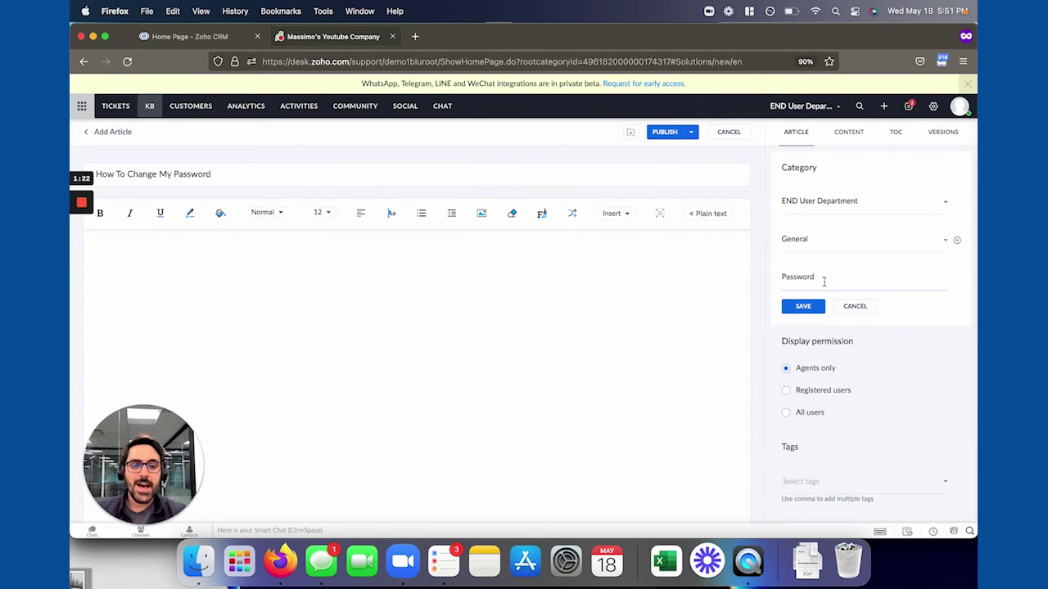
key("super+a")
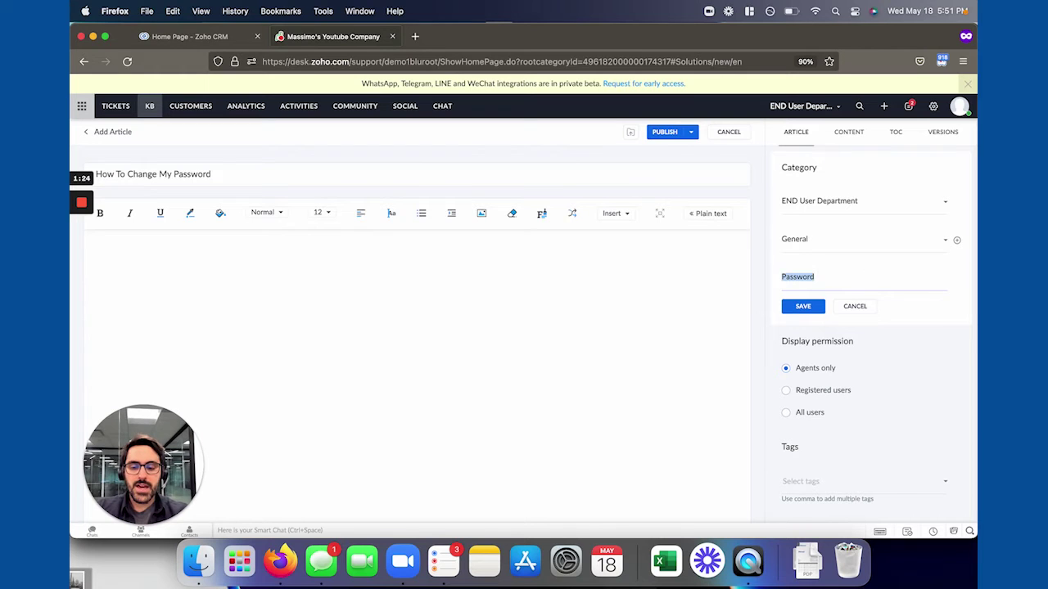
type("Account Setup")
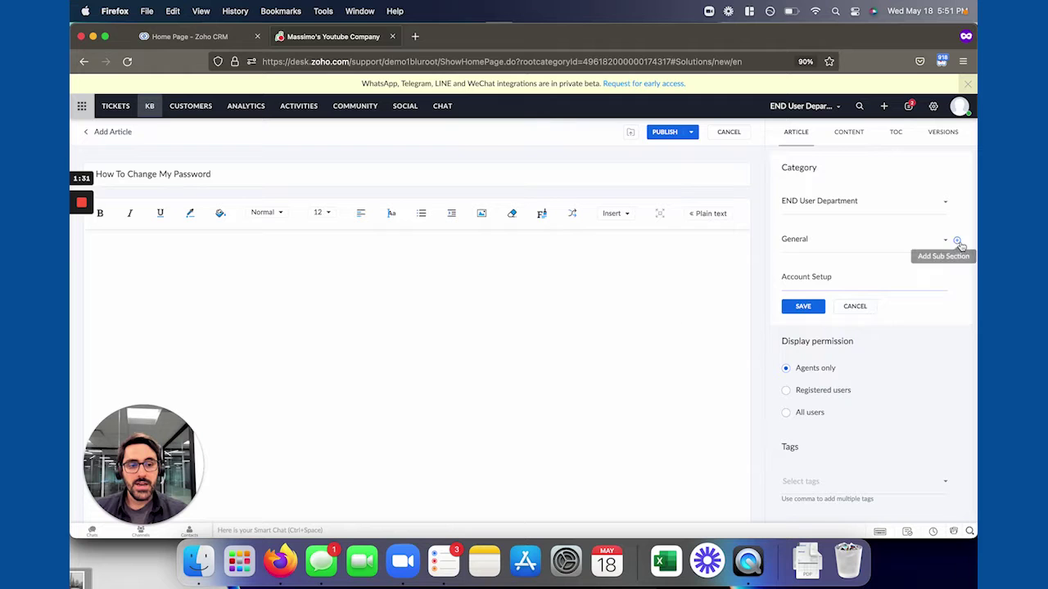
left_click(958, 242)
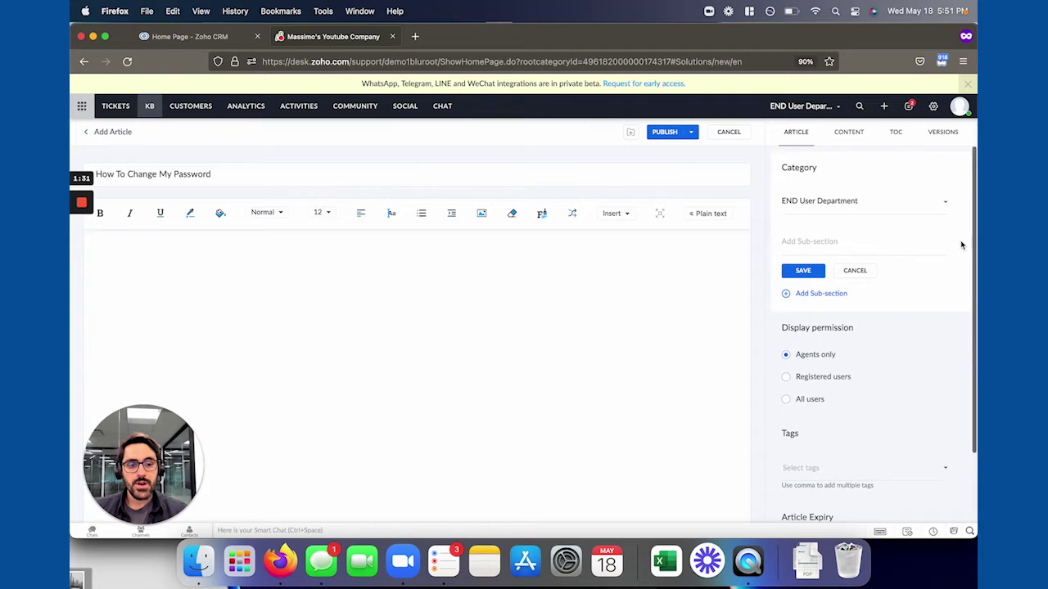
left_click(805, 246)
type("Account Setup")
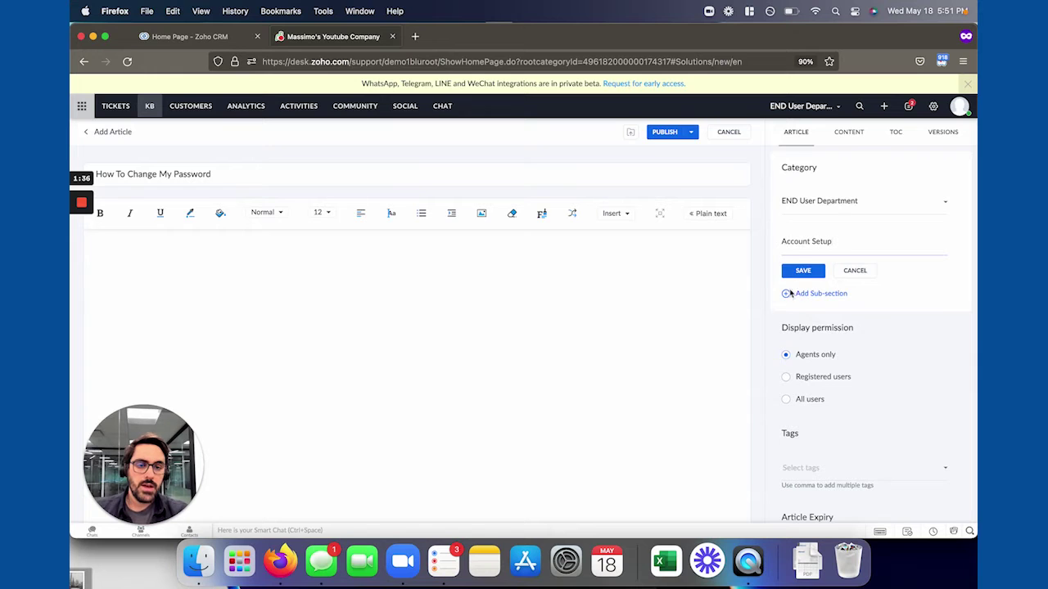
left_click(800, 273)
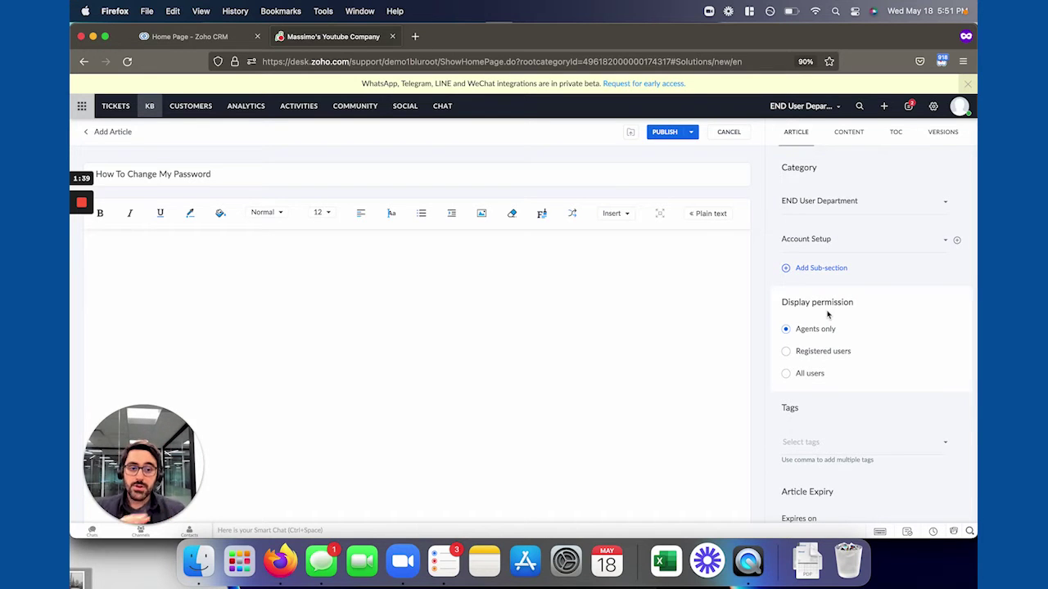
Add a 'User' sub-section nested beneath Account Setup
left_click(819, 268)
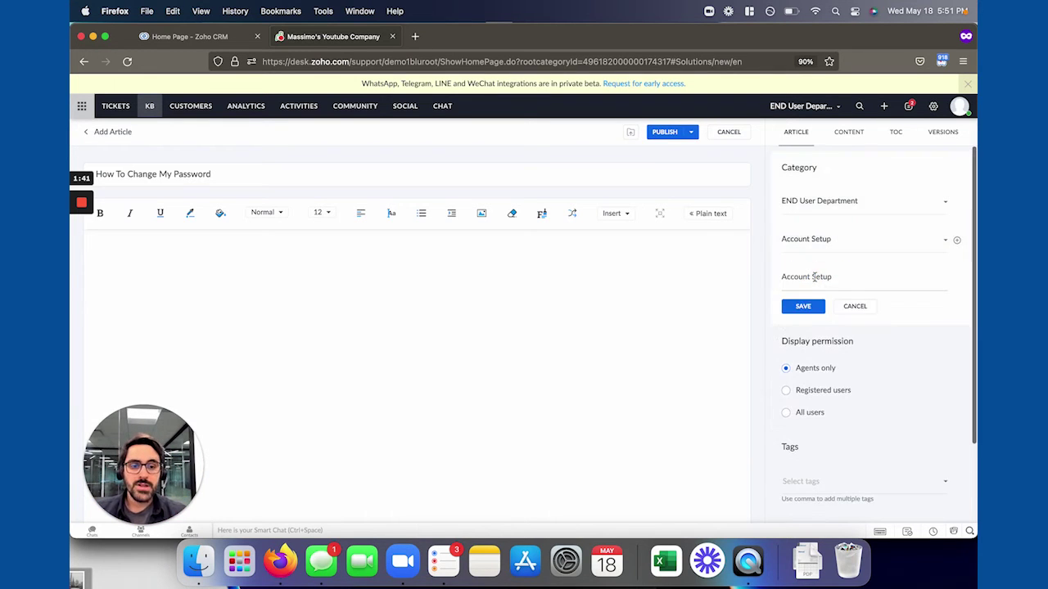
key("super+a")
type("User")
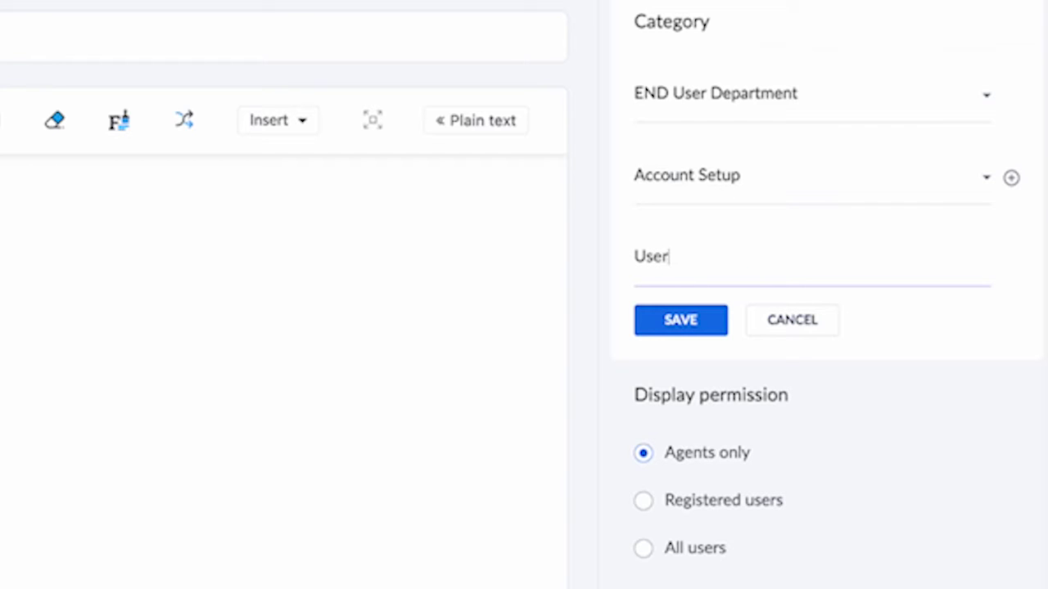
left_click(696, 325)
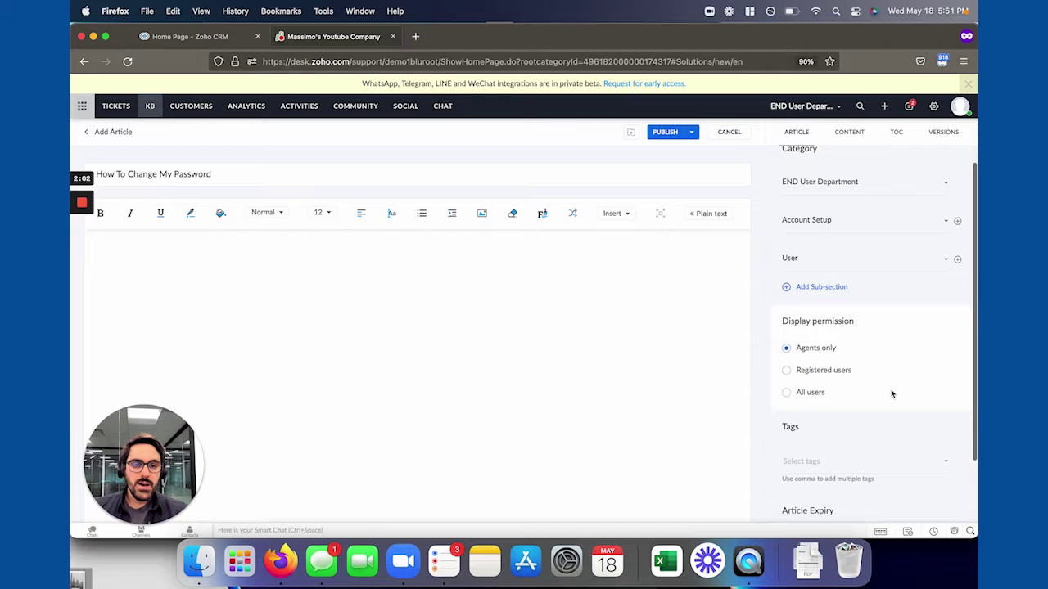
Change the article's display permission from Agents only to All users
scroll(892, 394, "up", 1)
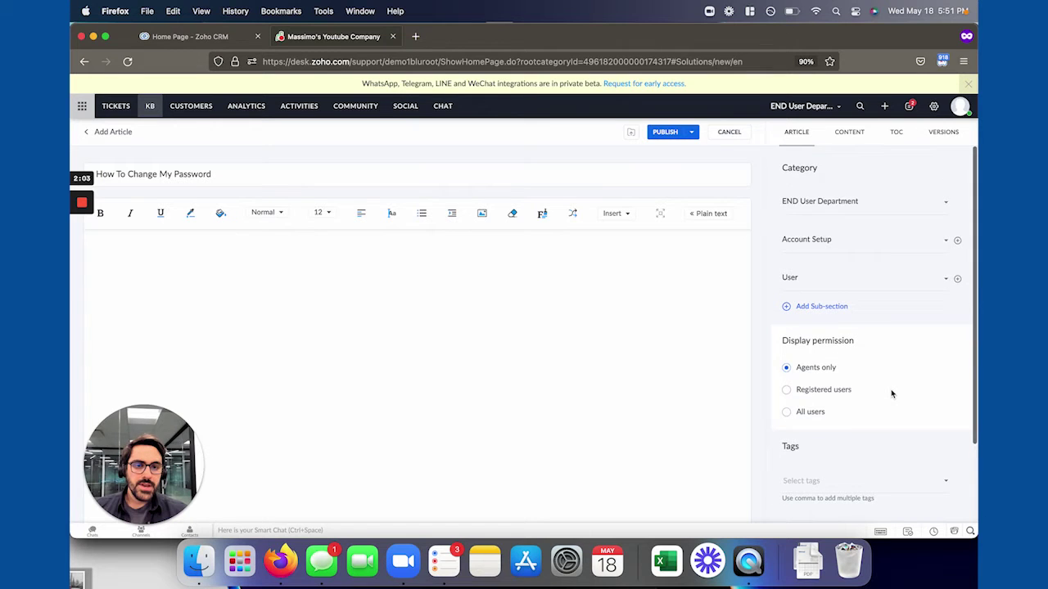
left_click(824, 391)
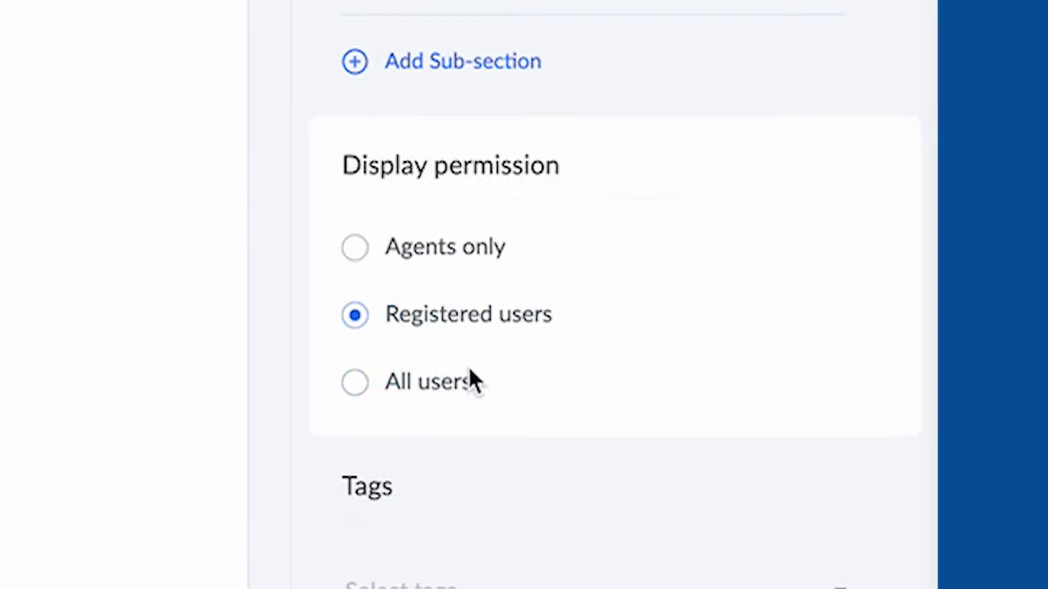
left_click(816, 415)
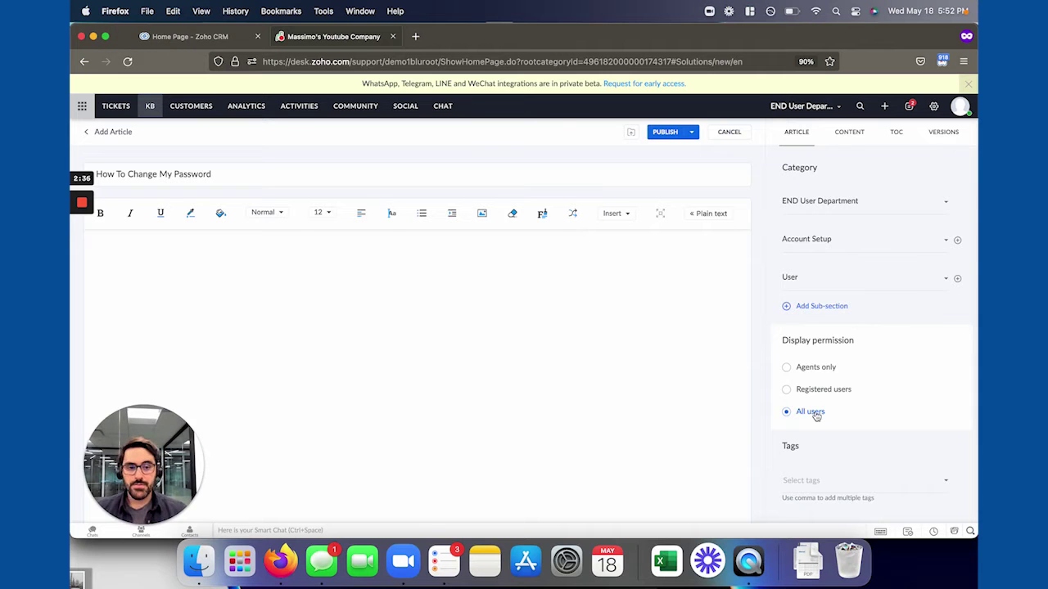
Add the tags password, user and account to the article
scroll(821, 401, "down", 3)
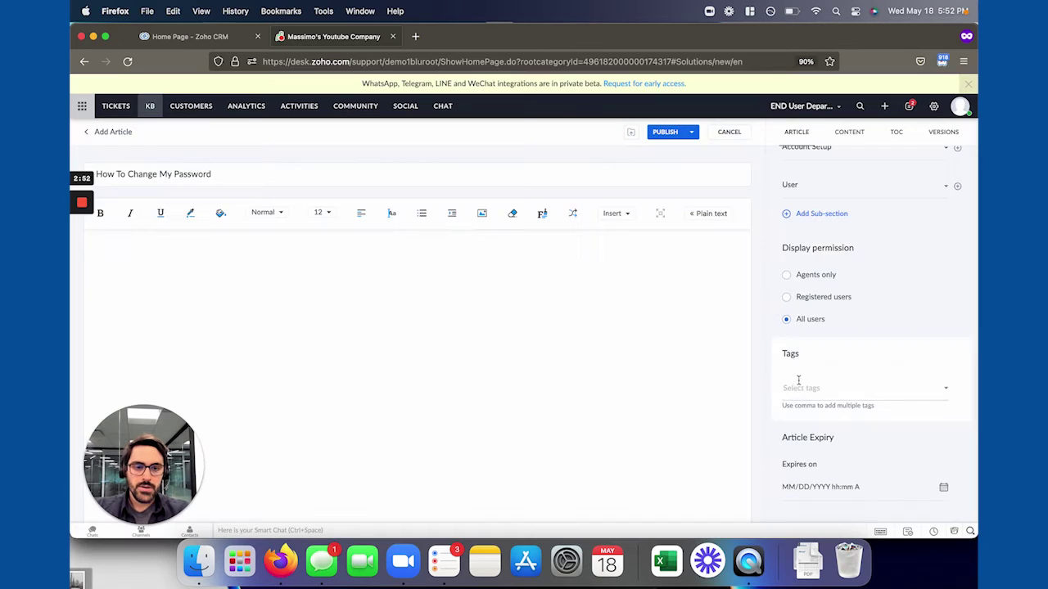
left_click(798, 385)
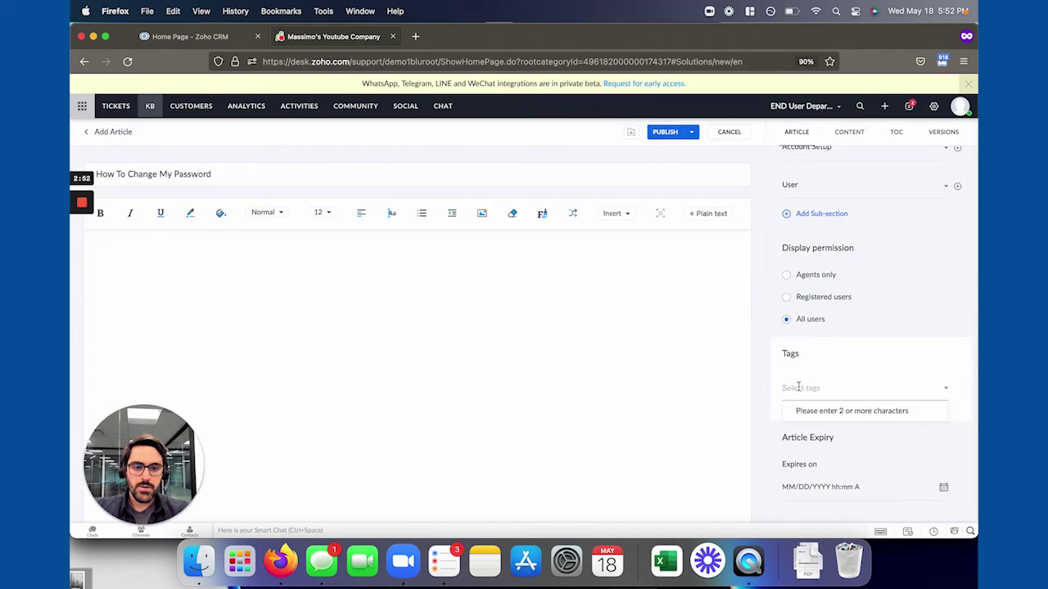
type("password")
key("Return")
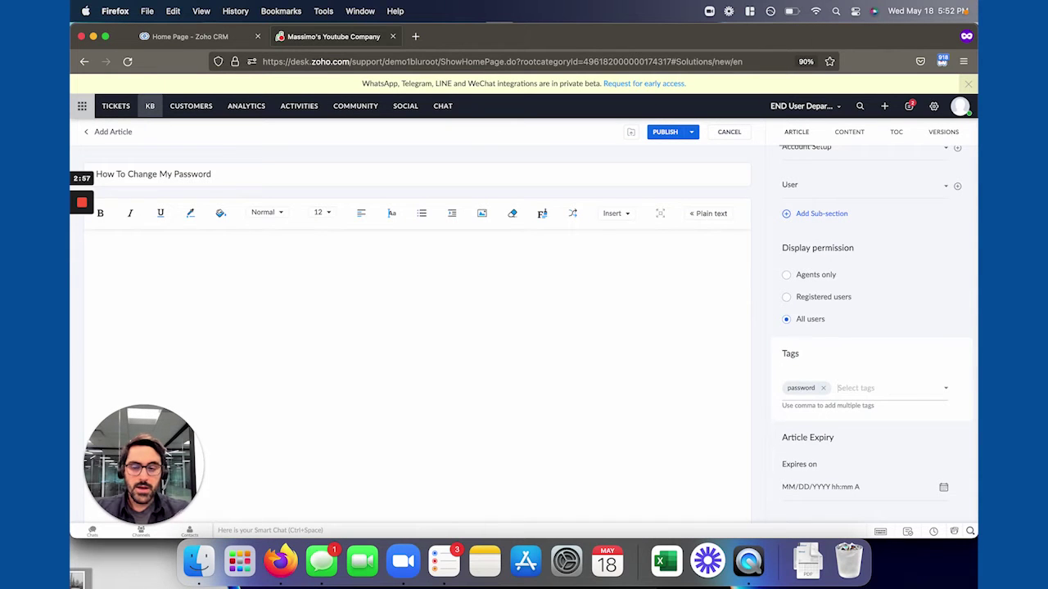
type("us")
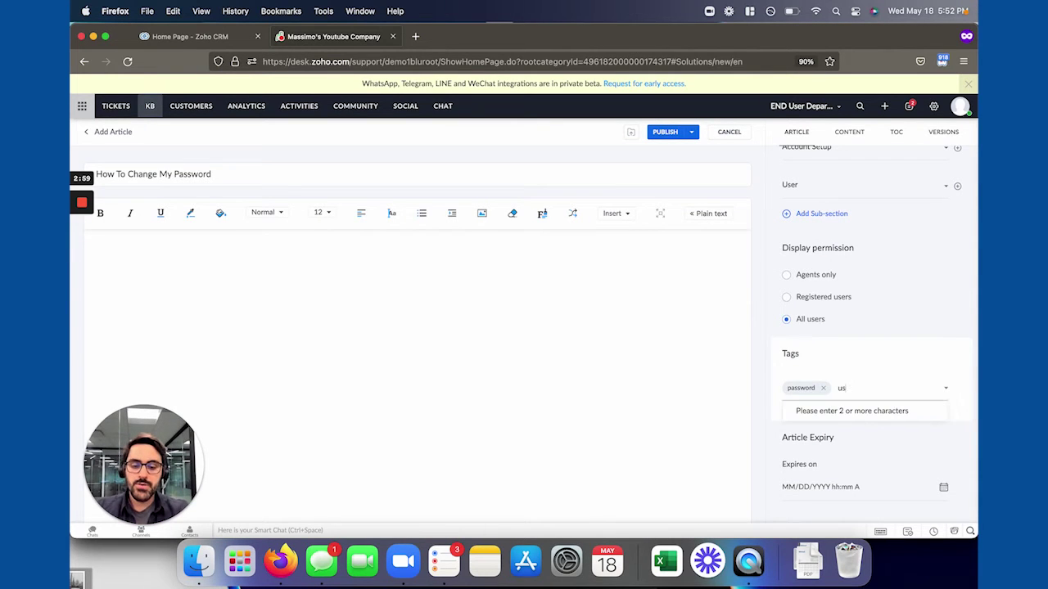
type("er")
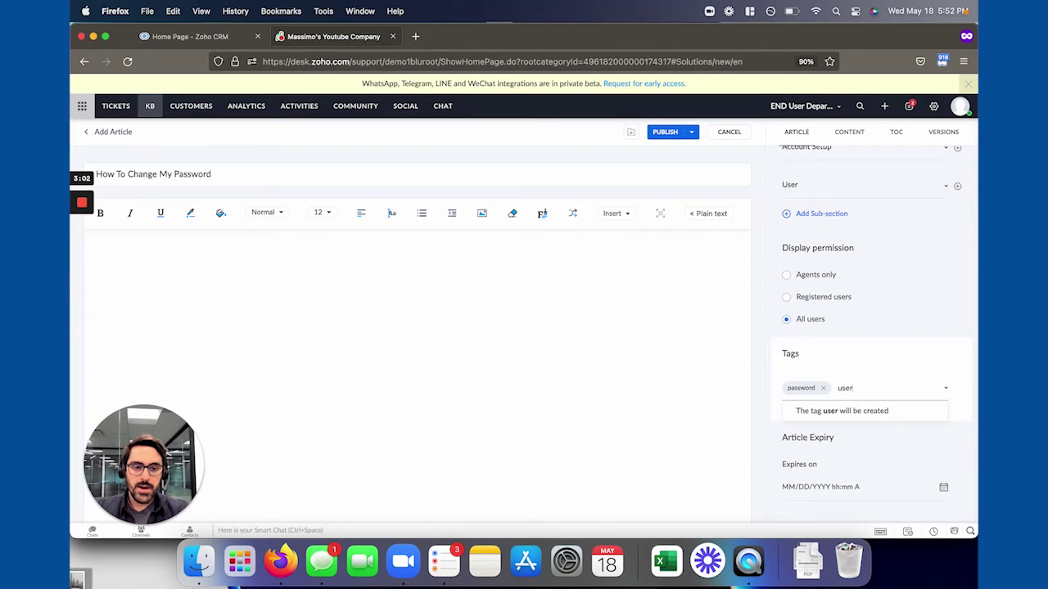
key("Return")
type("account")
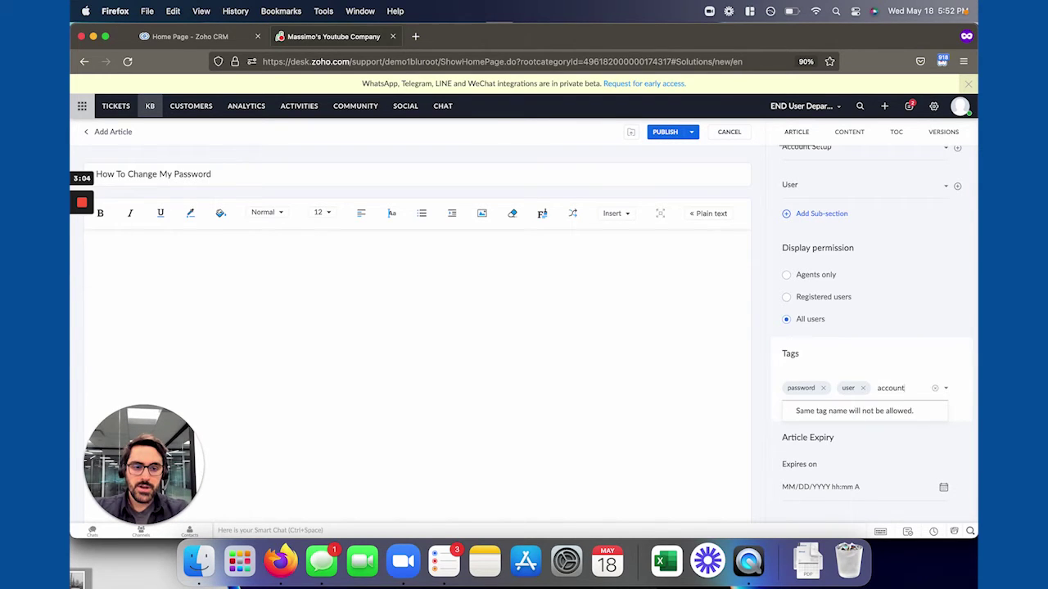
key("Return")
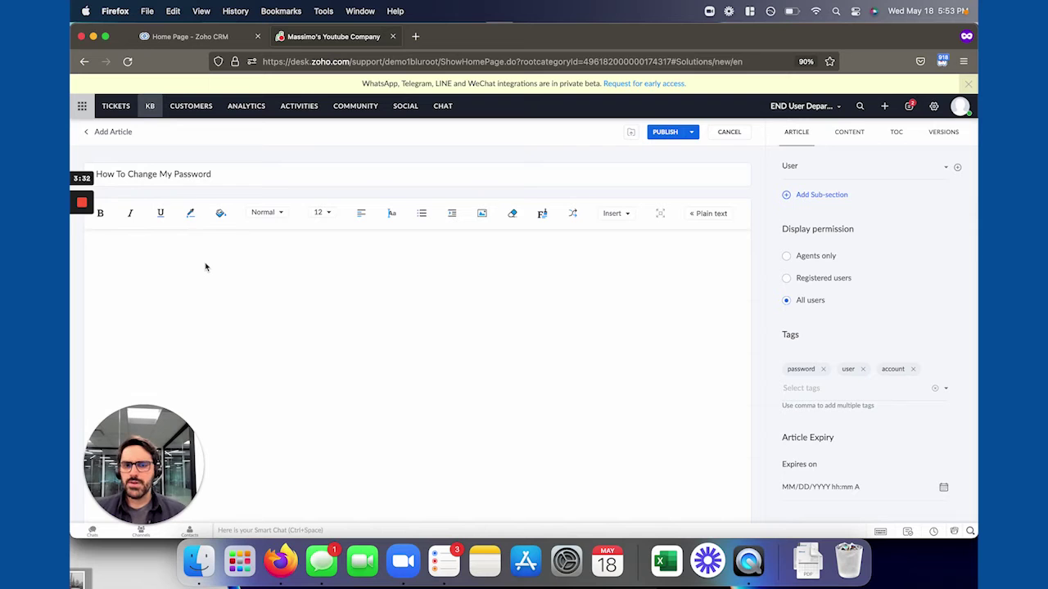
Write 'This is how you do it' as the opening line of the article body
left_click(613, 213)
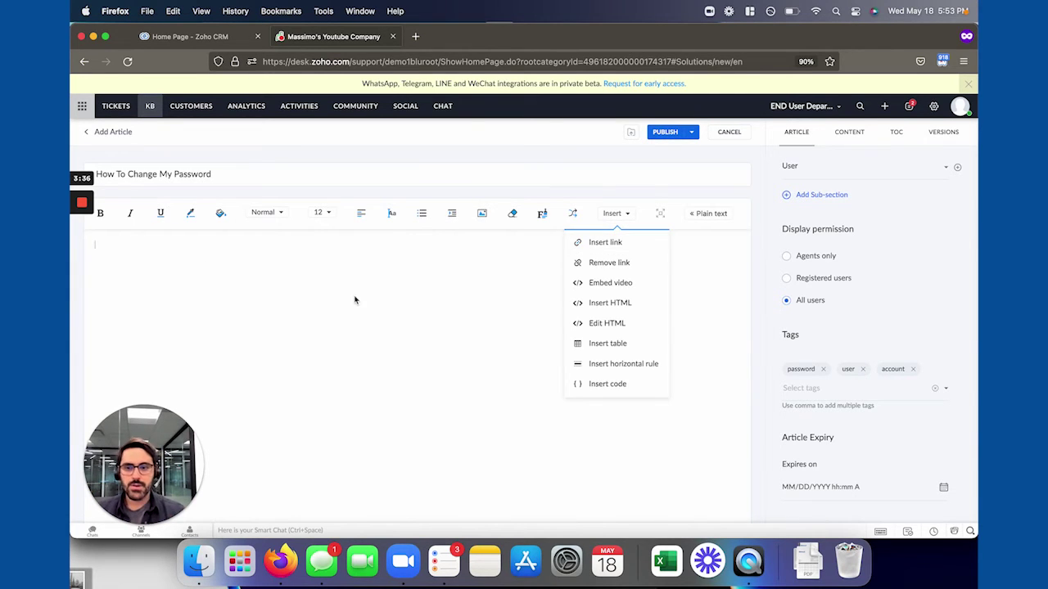
left_click(309, 255)
type("This")
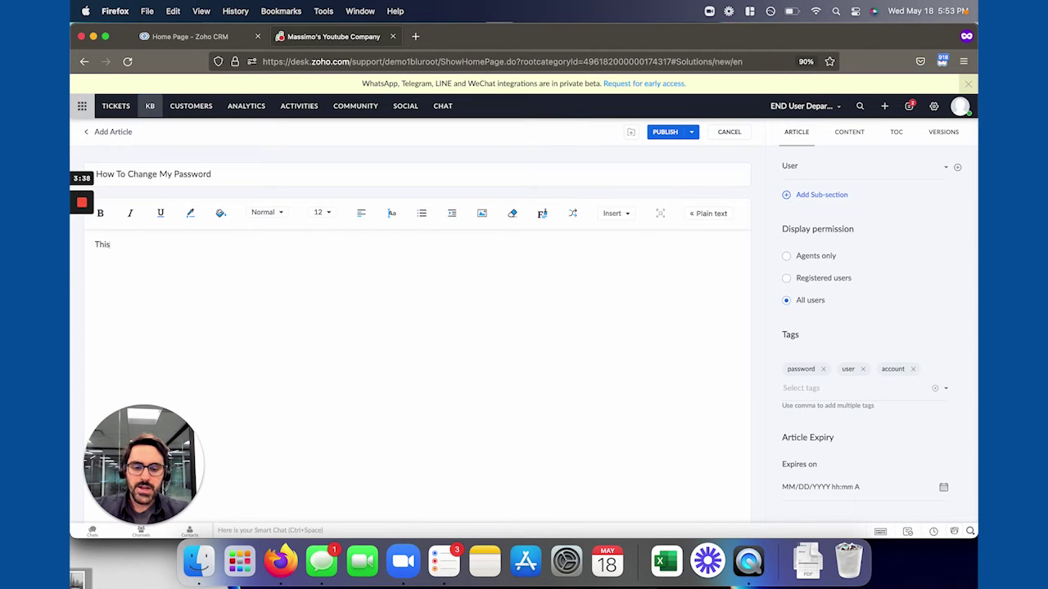
type(" is how you do it")
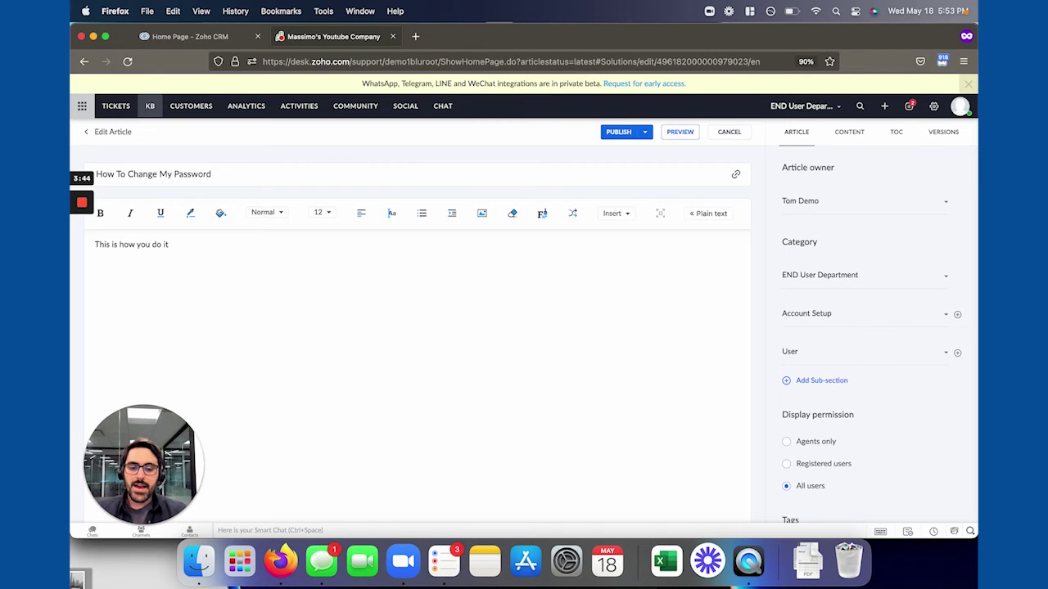
key("Return")
key("Return")
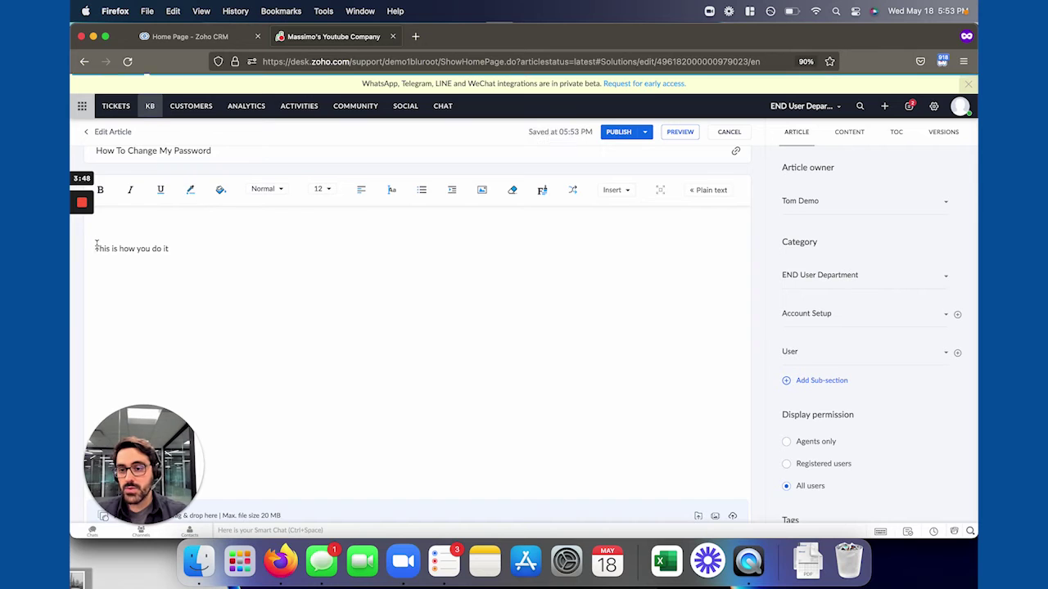
key("BackSpace")
key("BackSpace")
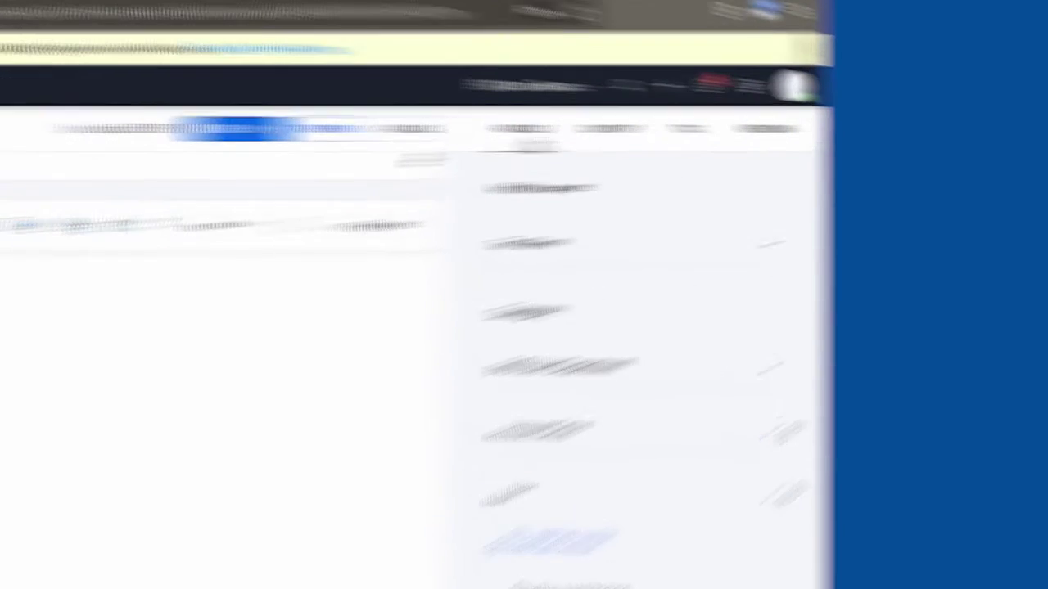
left_click(848, 138)
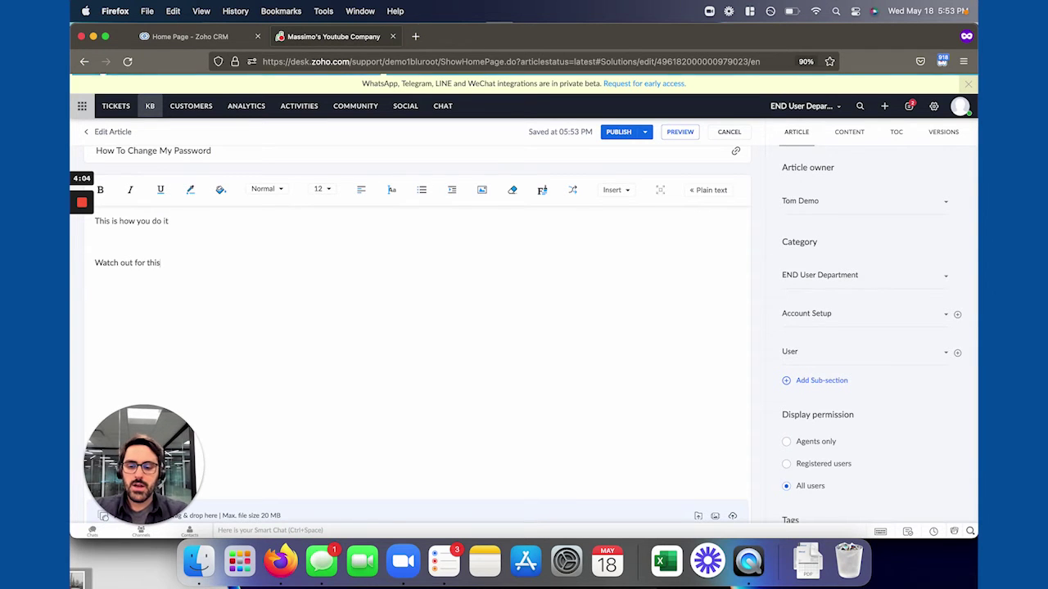
Turn the 'Watch out for this' line into a yellow Notes callout
key("shift+Home")
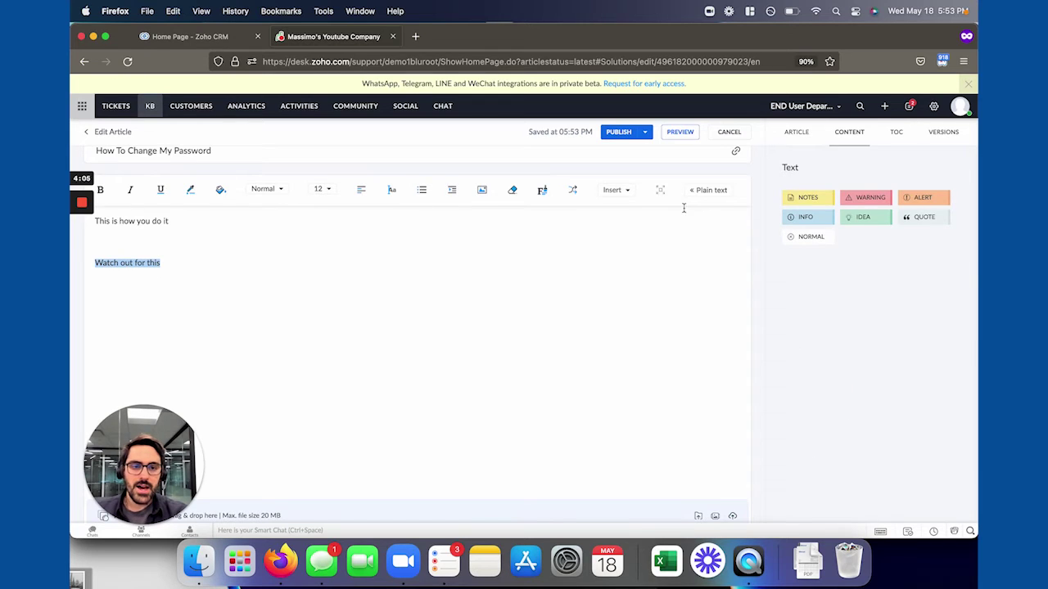
left_click(810, 202)
left_click(325, 311)
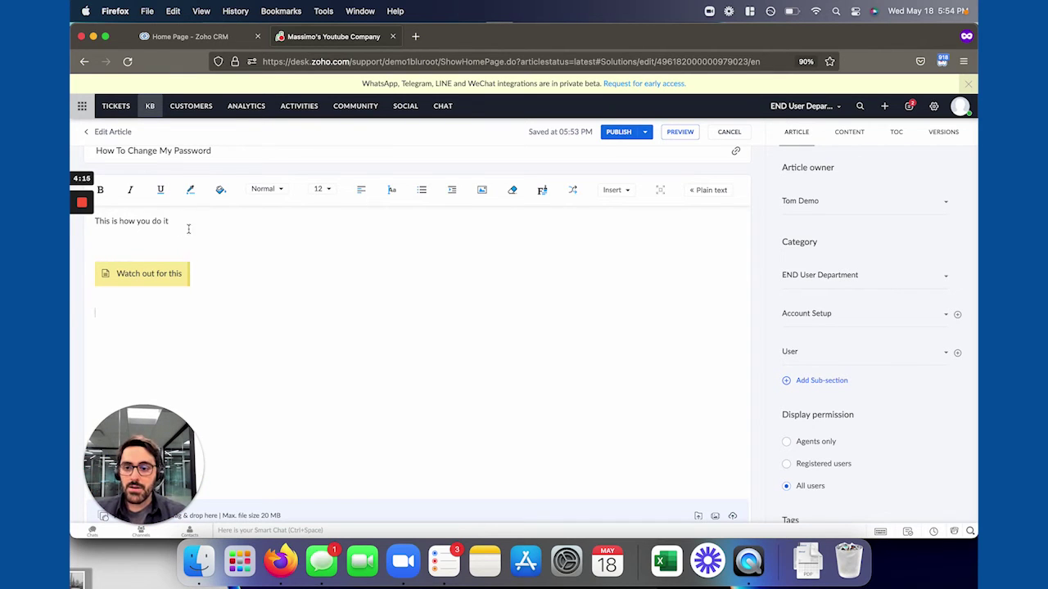
Add 'Check this out as well' below it as a green Idea callout
type("Ch")
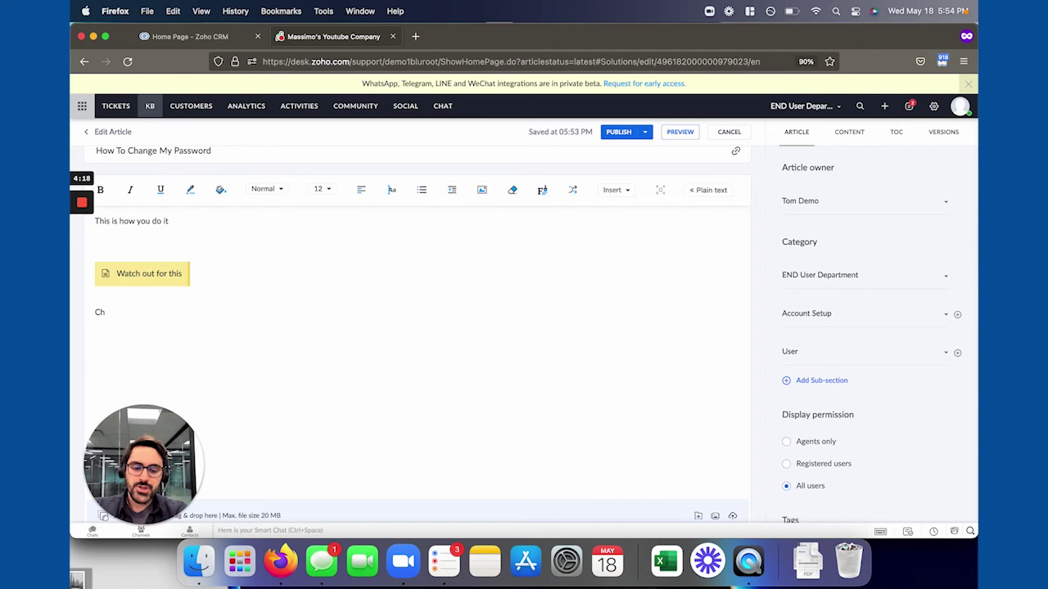
type("eck this out as well")
key("super+shift+Left")
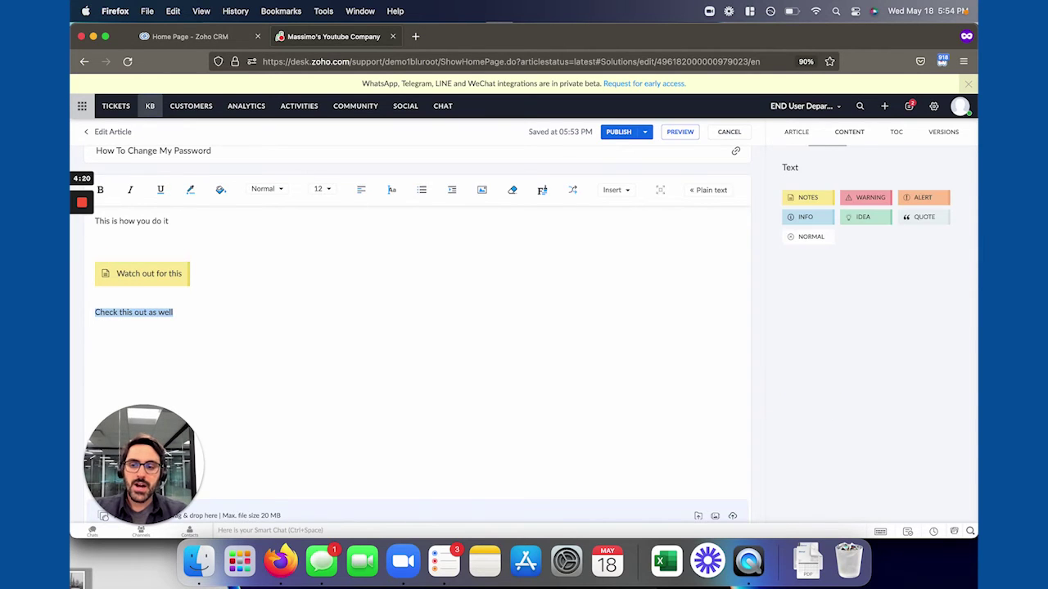
left_click(863, 220)
left_click(479, 313)
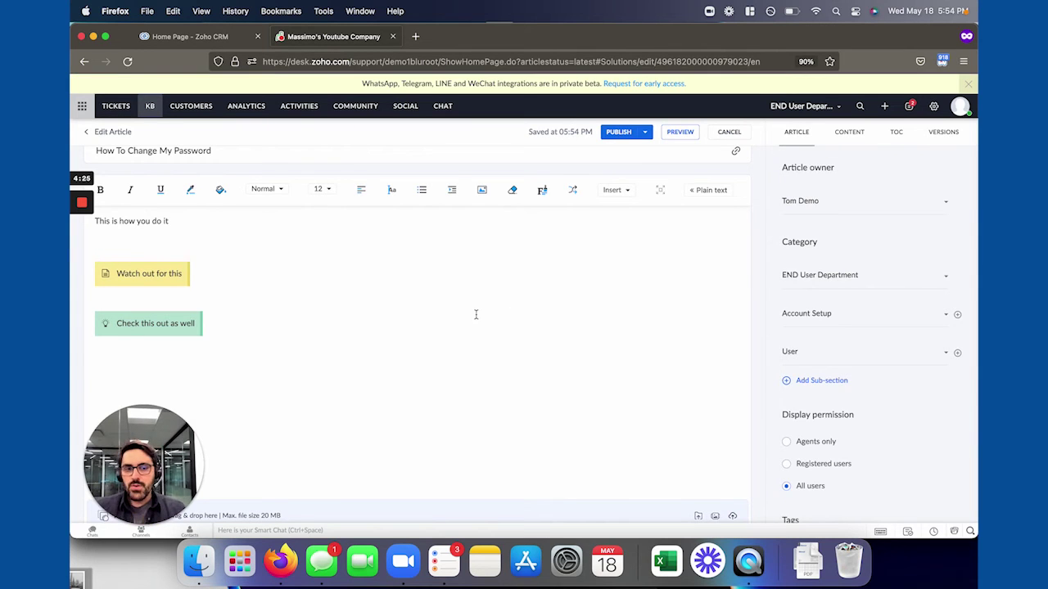
left_click(852, 134)
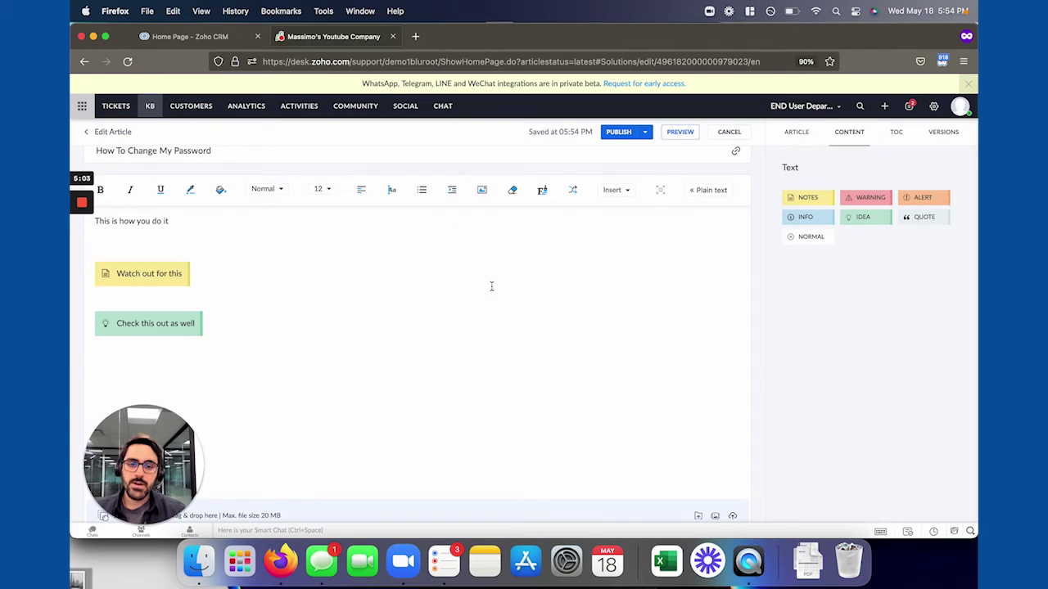
scroll(492, 288, "down", 5)
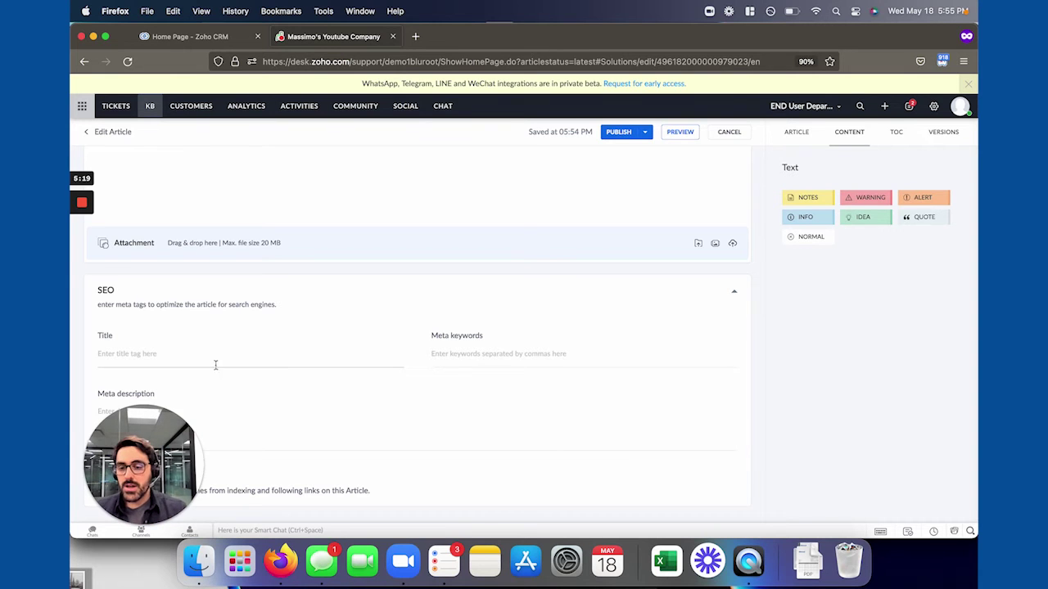
left_click_drag(159, 452, 852, 412)
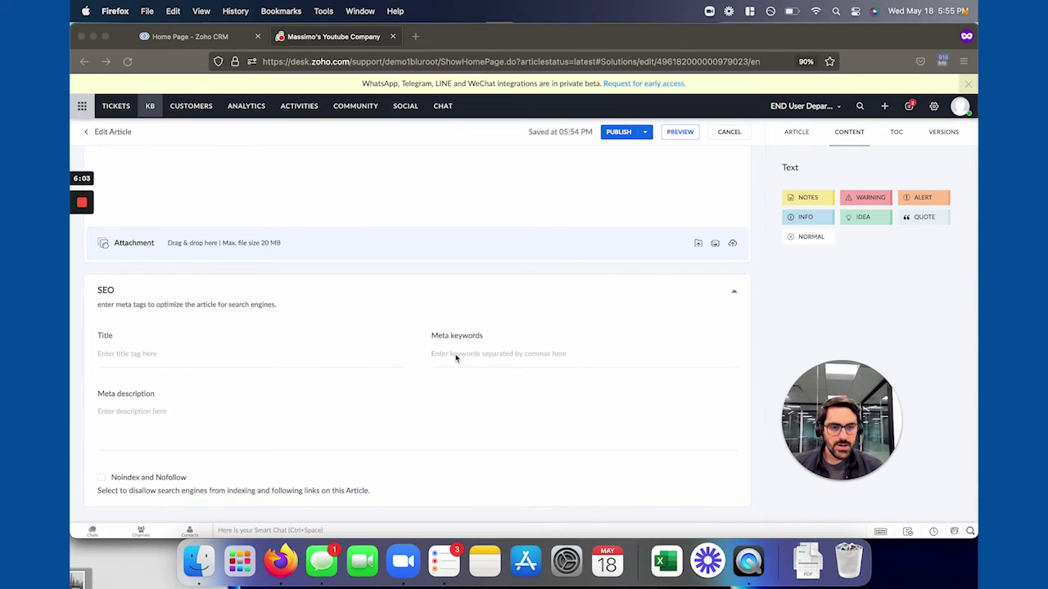
scroll(456, 358, "up", 10)
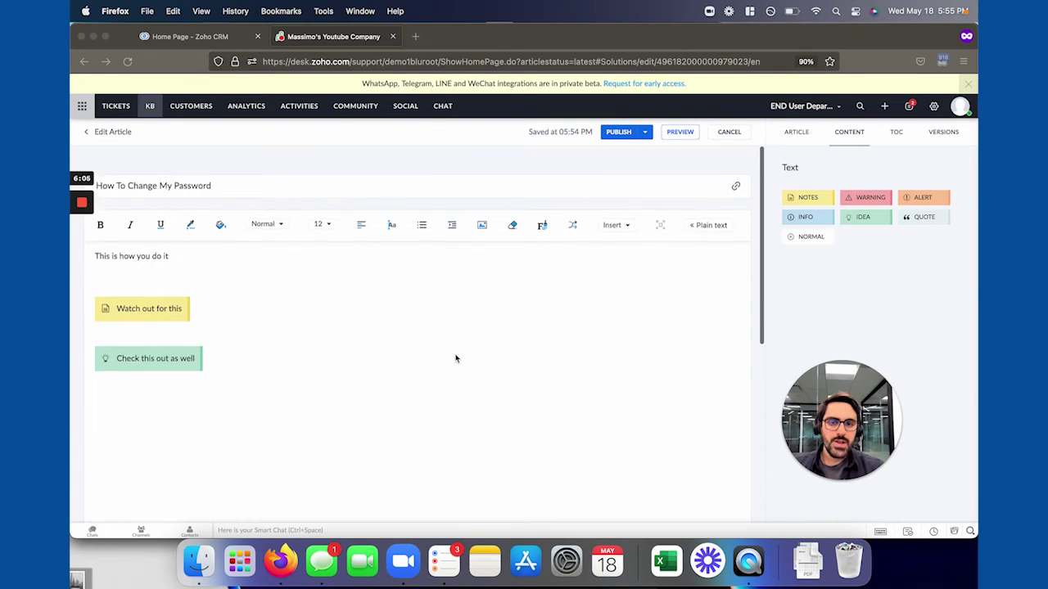
Publish the article as Version 1.0, visible to all users
left_click(626, 136)
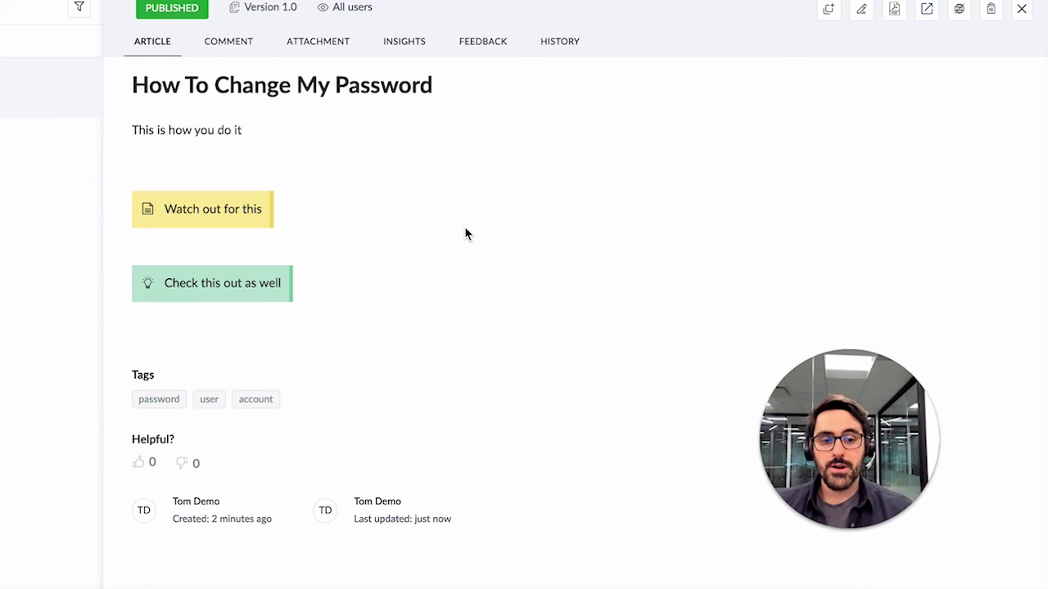
mouse_move(872, 465)
left_click_drag(871, 463, 133, 457)
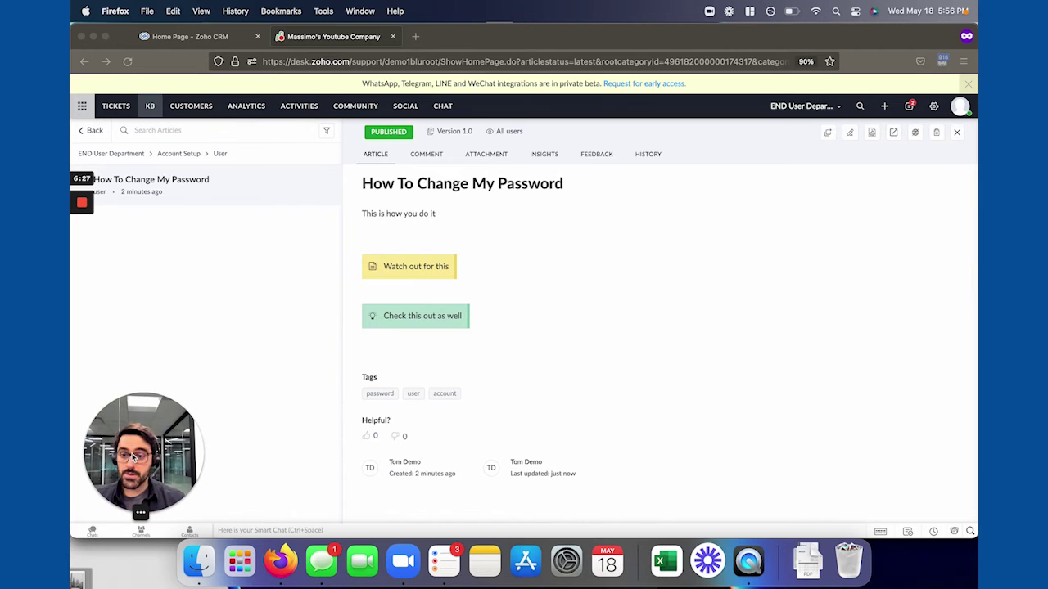
Open ticket #106 and start a reply to it
left_click(116, 106)
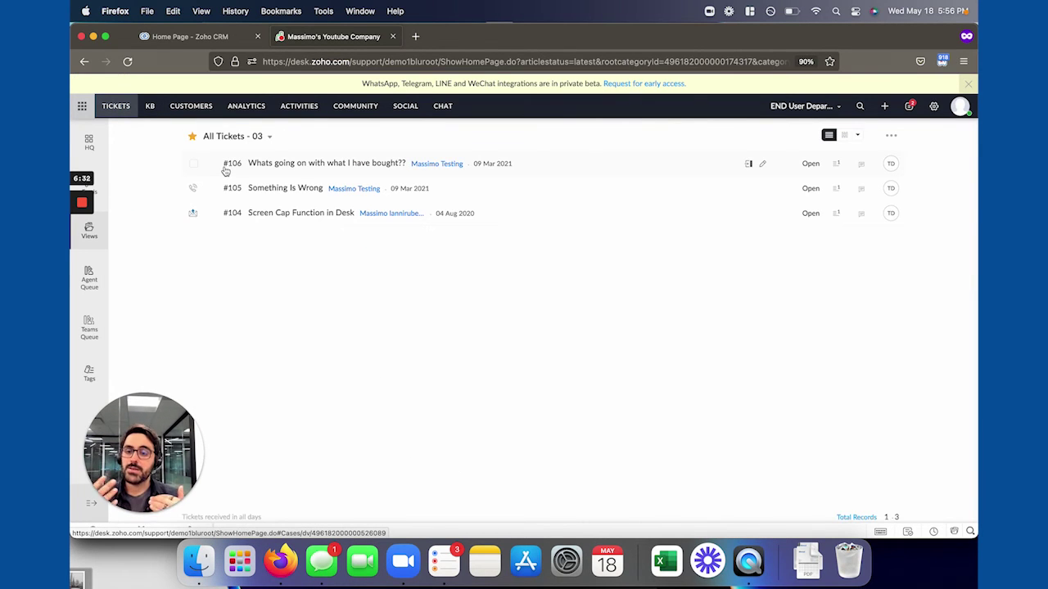
left_click(292, 166)
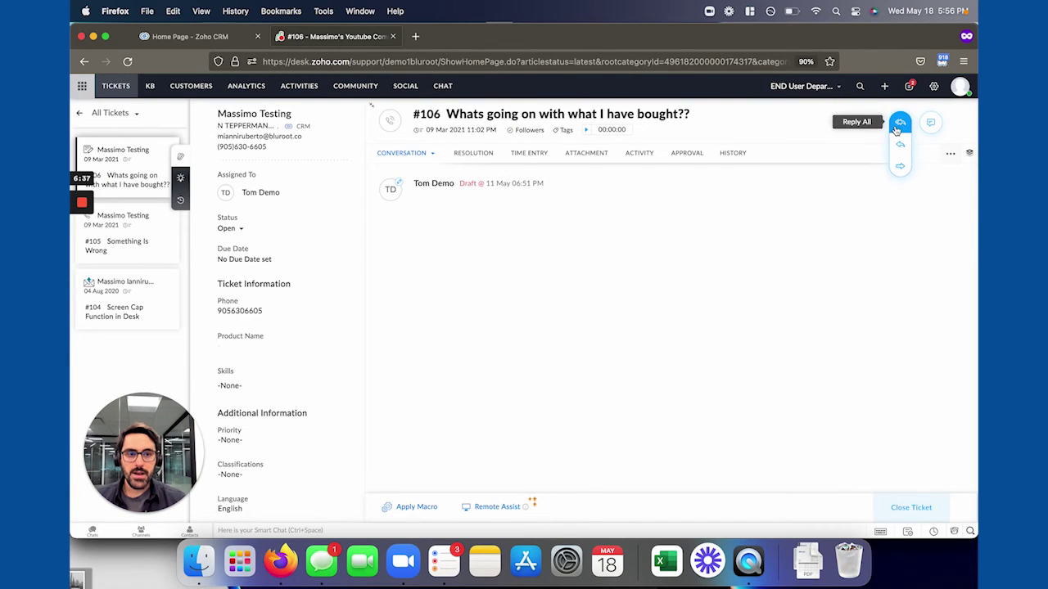
left_click(898, 124)
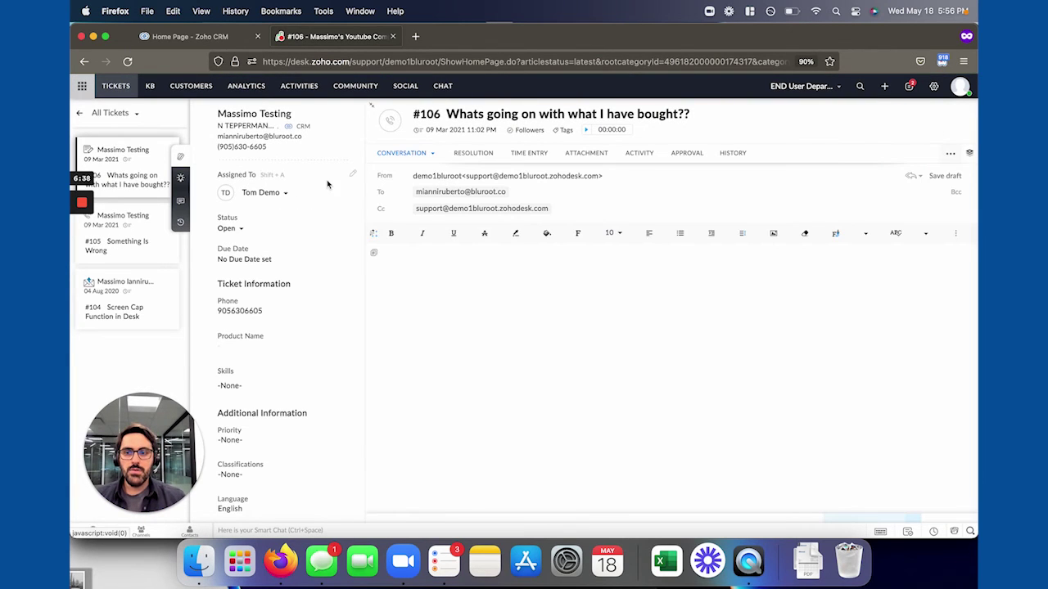
Insert the article link found by searching 'password', then paste the article's full text below
left_click(182, 178)
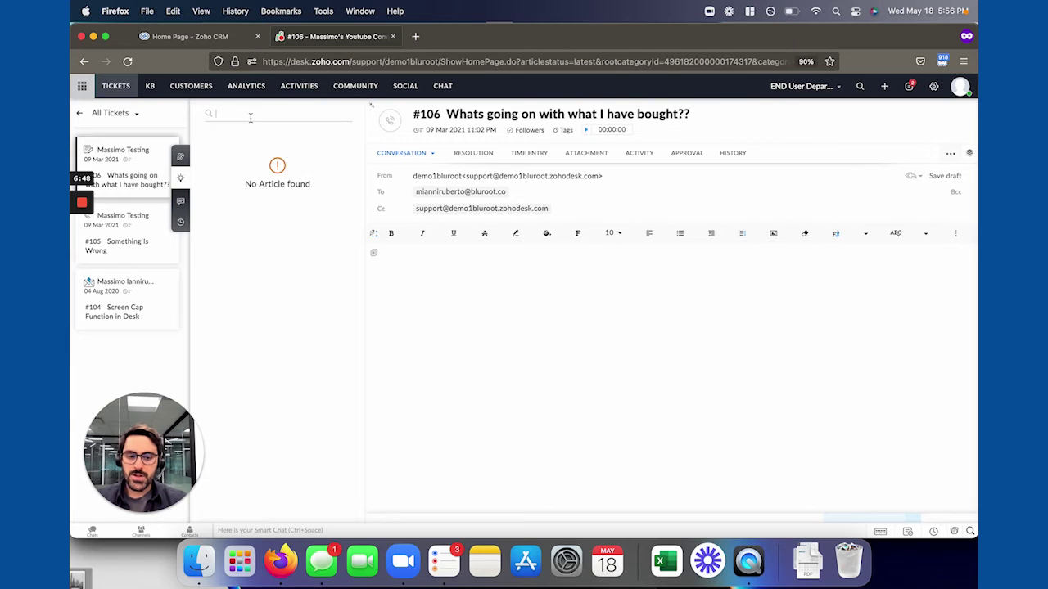
type("password")
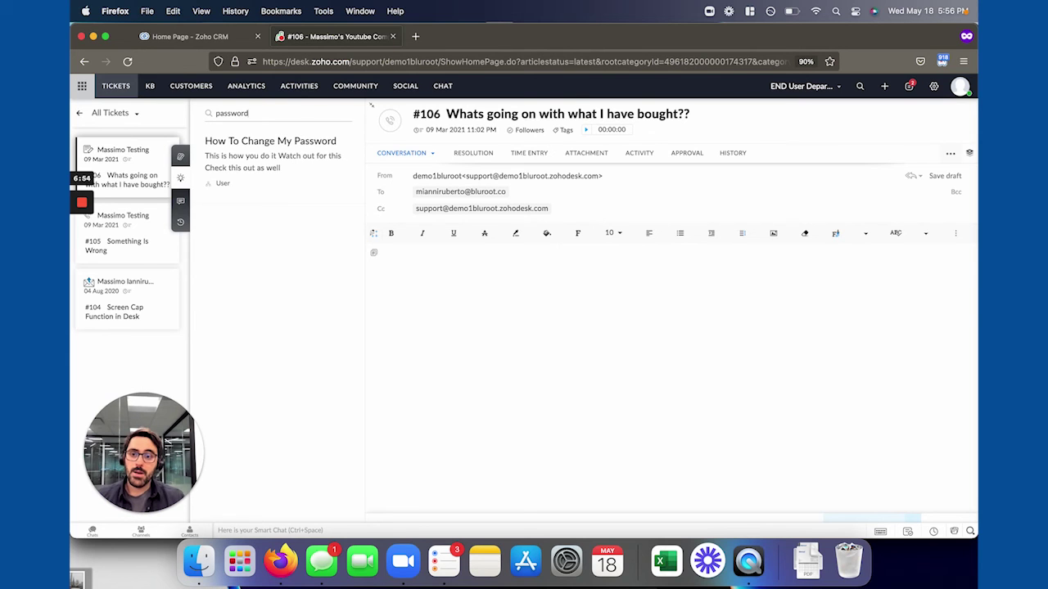
mouse_move(331, 185)
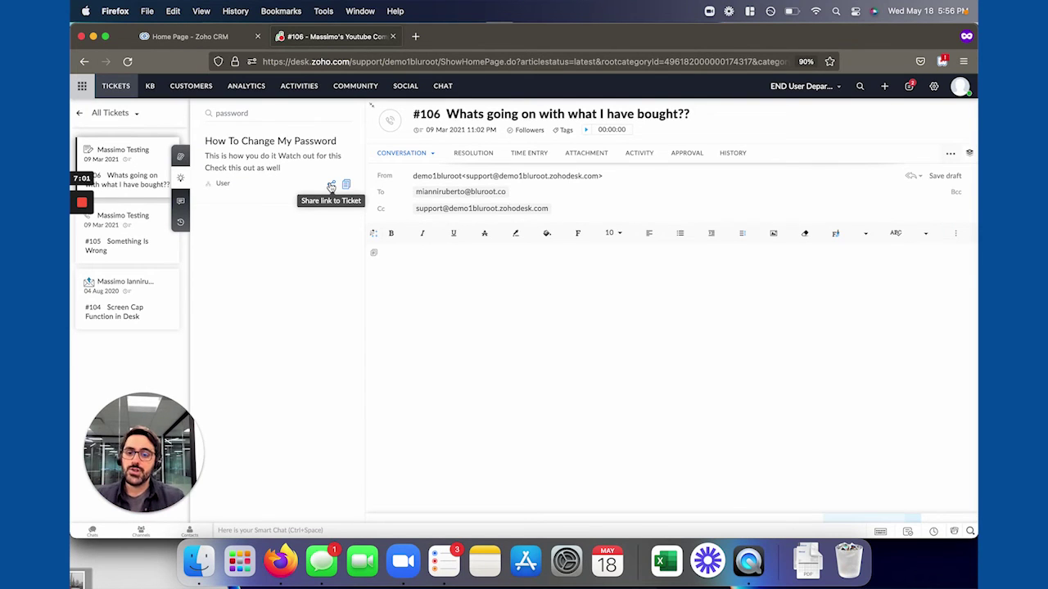
left_click(331, 186)
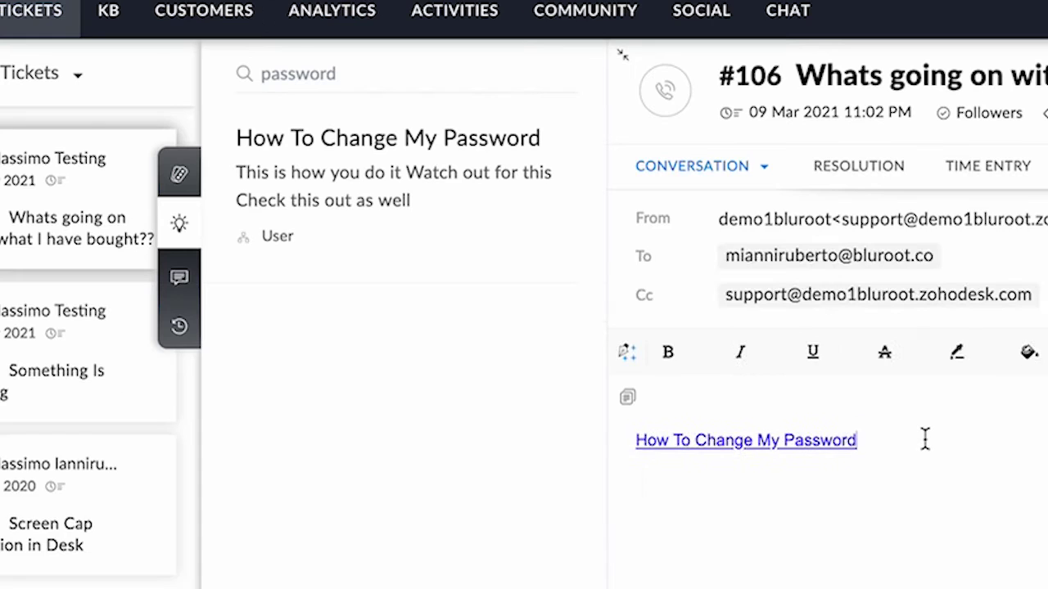
left_click(501, 271)
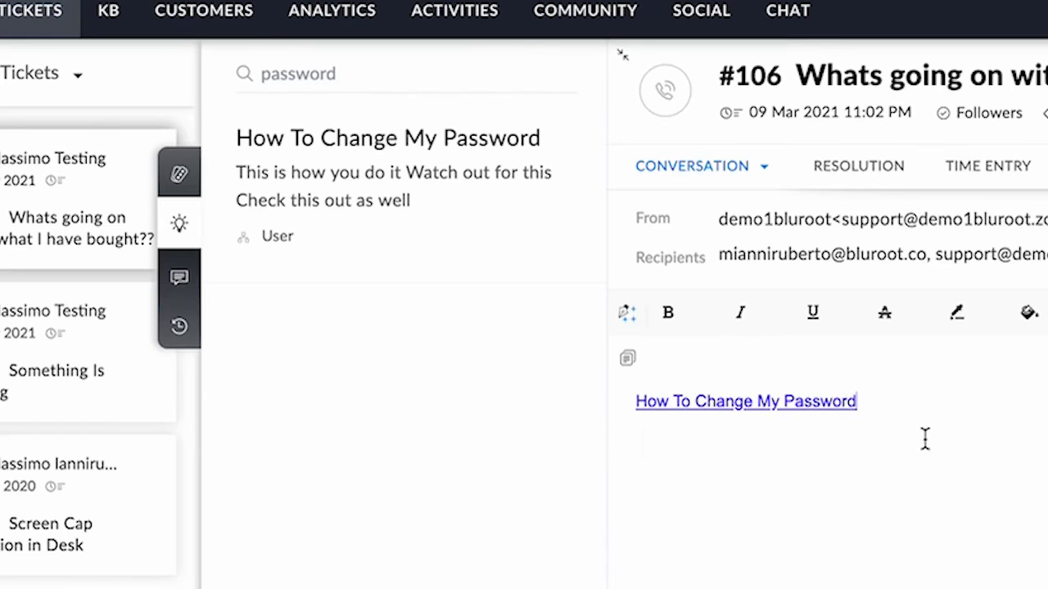
key("Return")
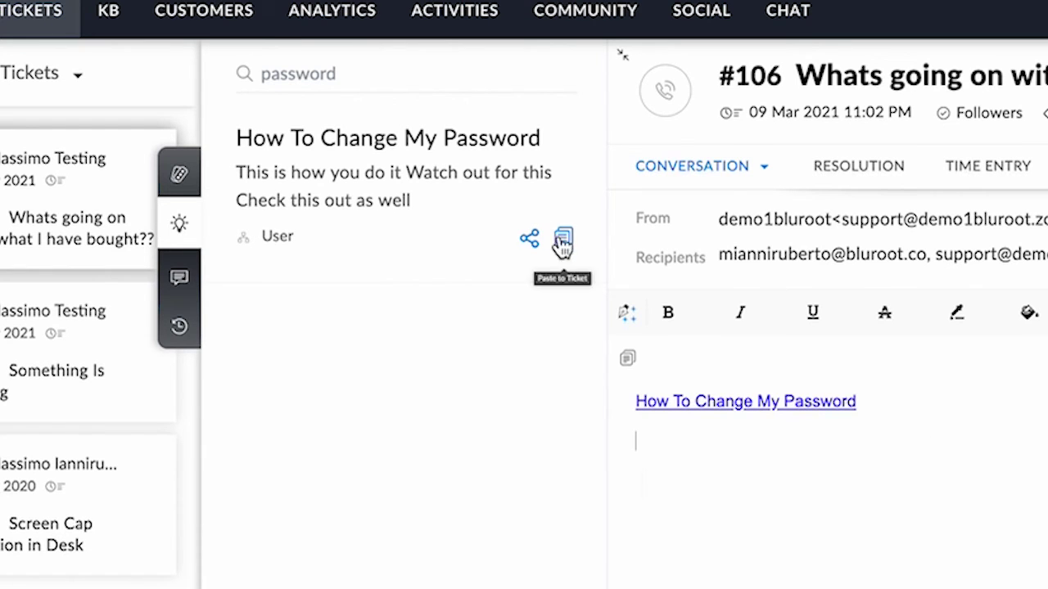
left_click(564, 244)
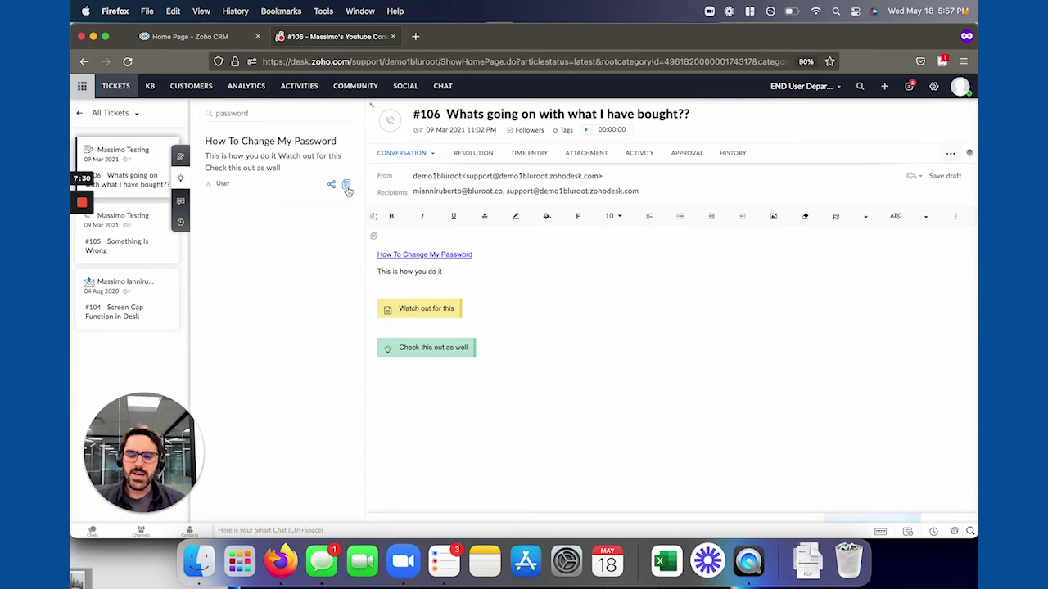
Open the published article from the KB's END User Department category to review it
left_click(150, 86)
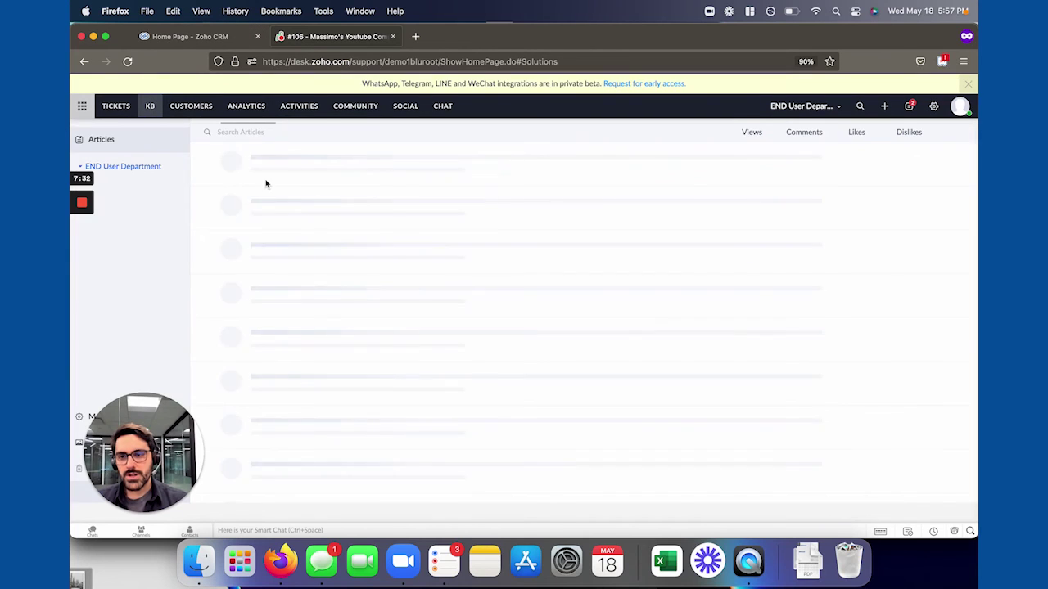
left_click(146, 168)
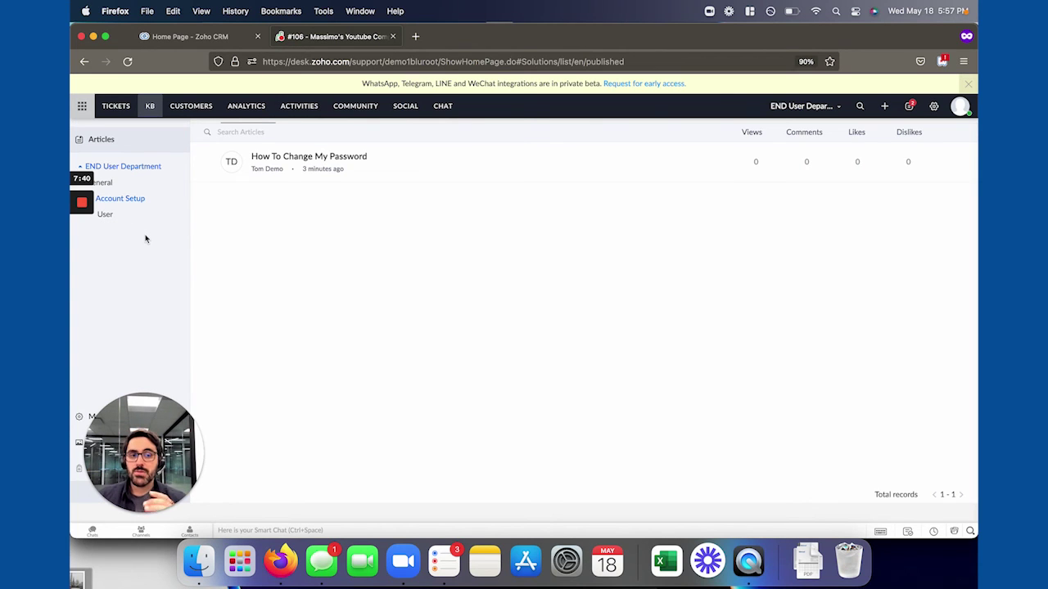
left_click(311, 174)
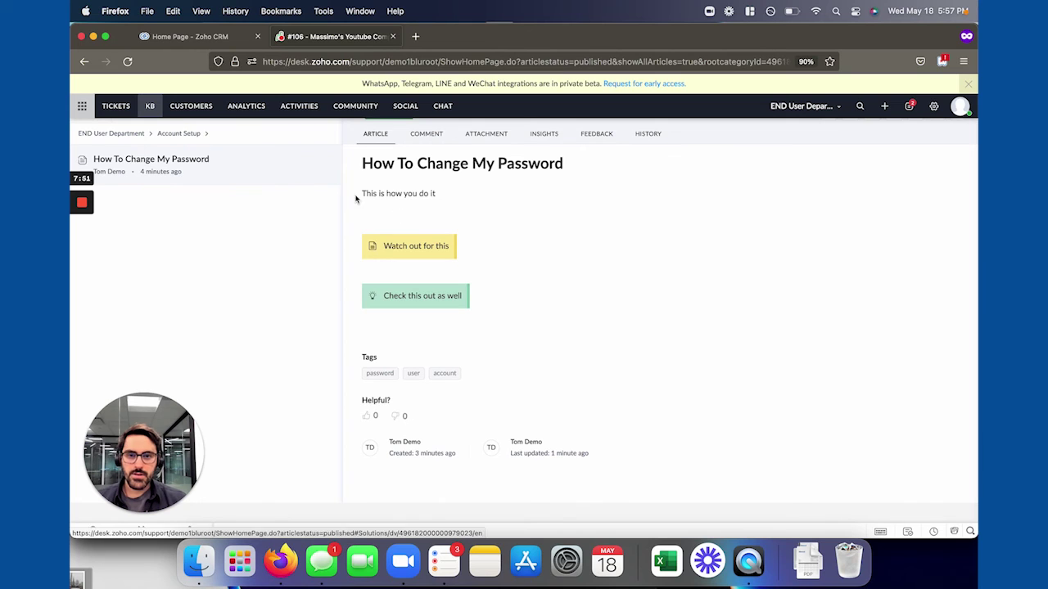
Share the article link in a new ticket #106 reply via search 'pass' and open it on the portal
left_click(115, 106)
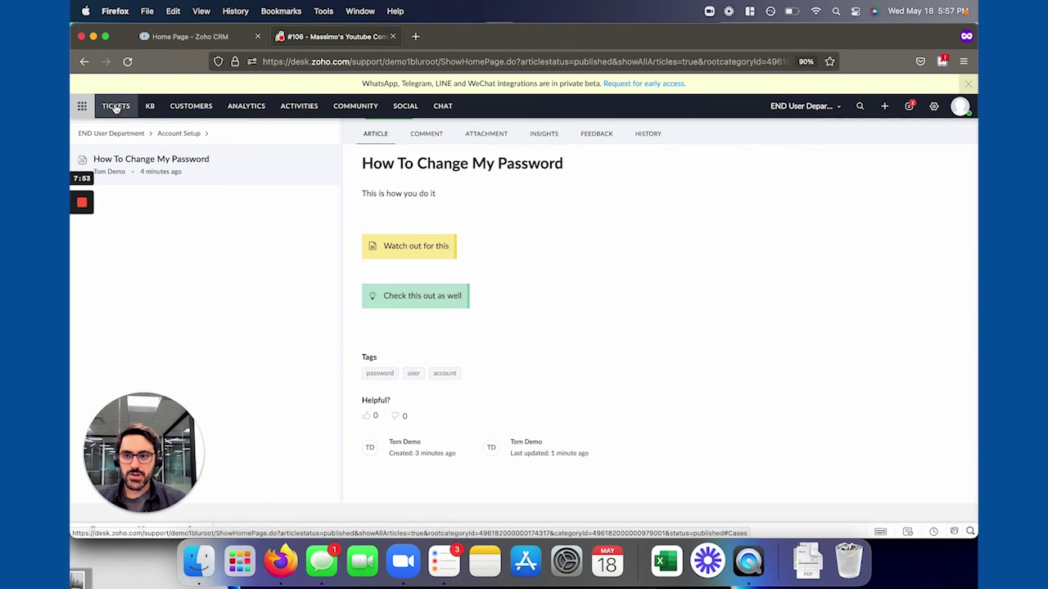
left_click(313, 168)
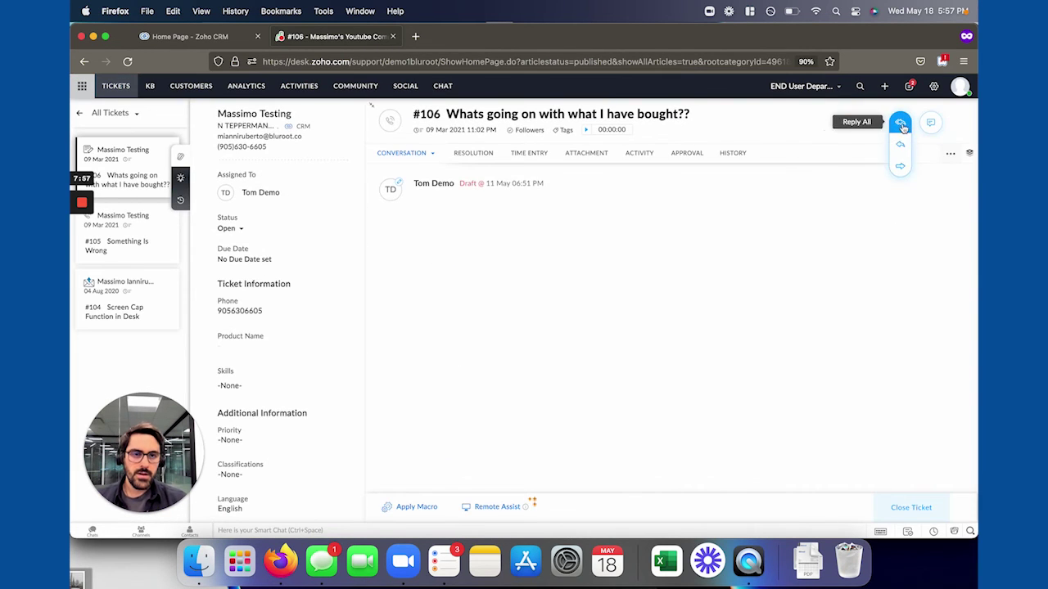
left_click(251, 113)
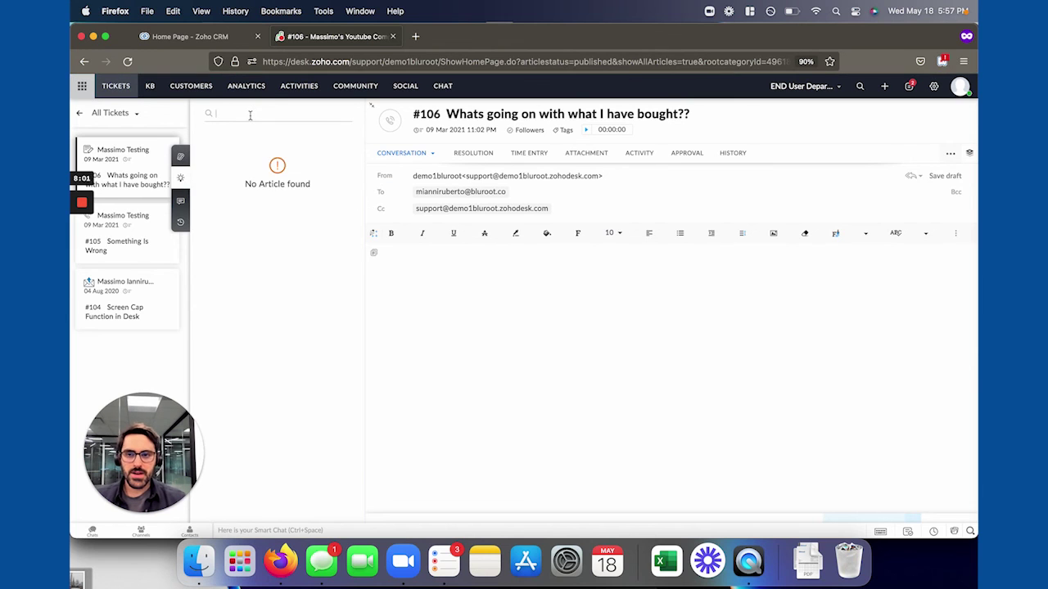
type("pass")
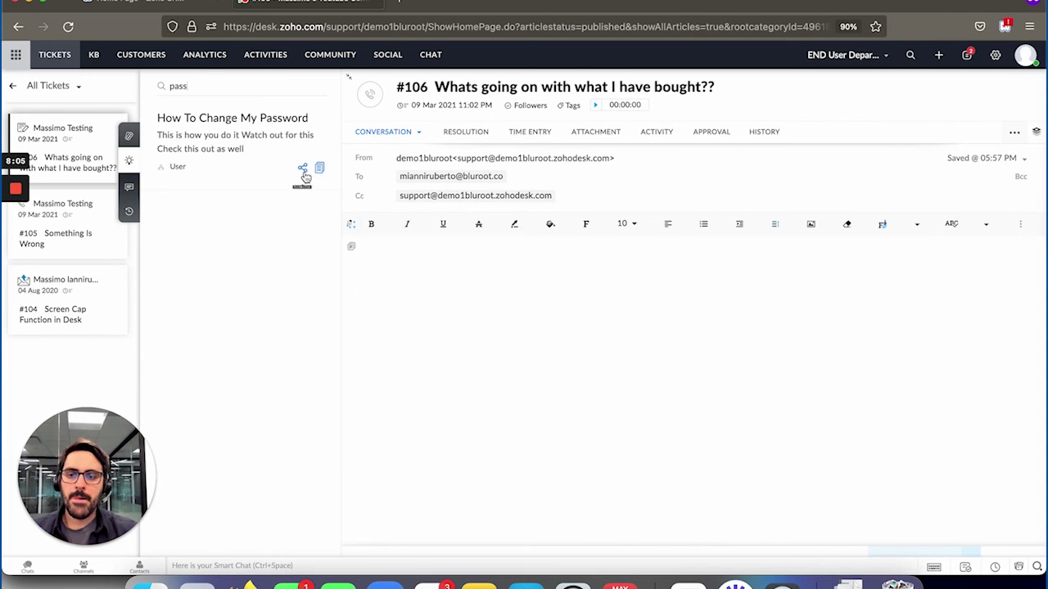
left_click(304, 171)
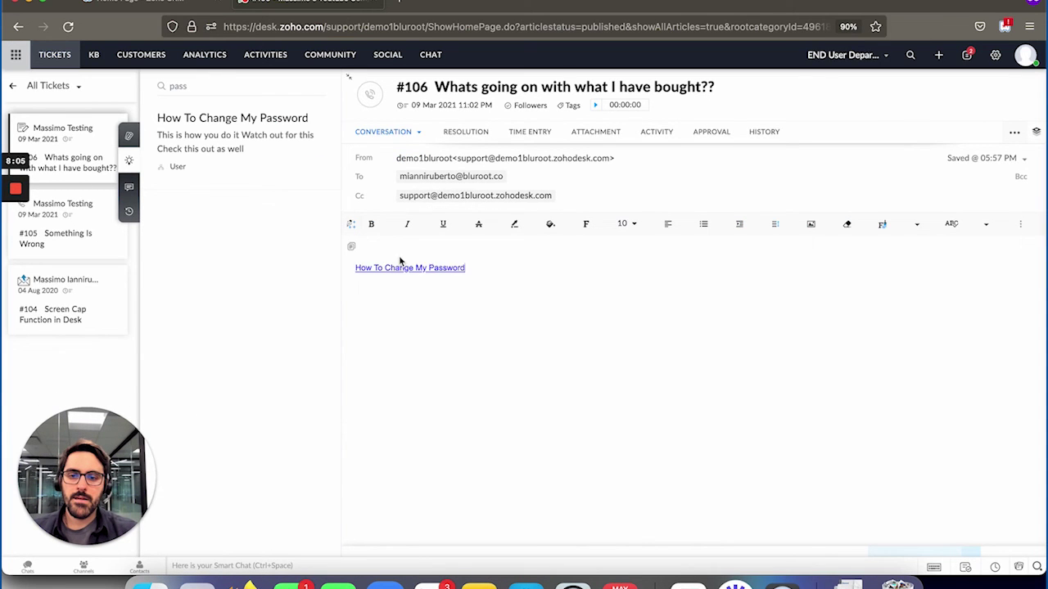
left_click(400, 263)
left_click(669, 266)
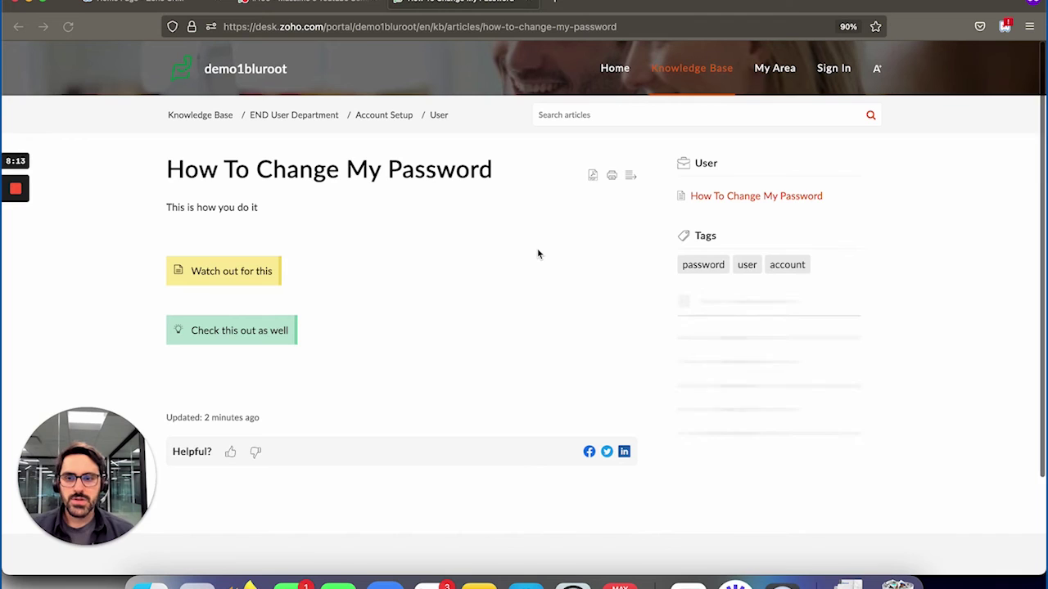
Browse the portal's Account Setup, User and END User Department categories to locate the How To Change My Password article
left_click(382, 115)
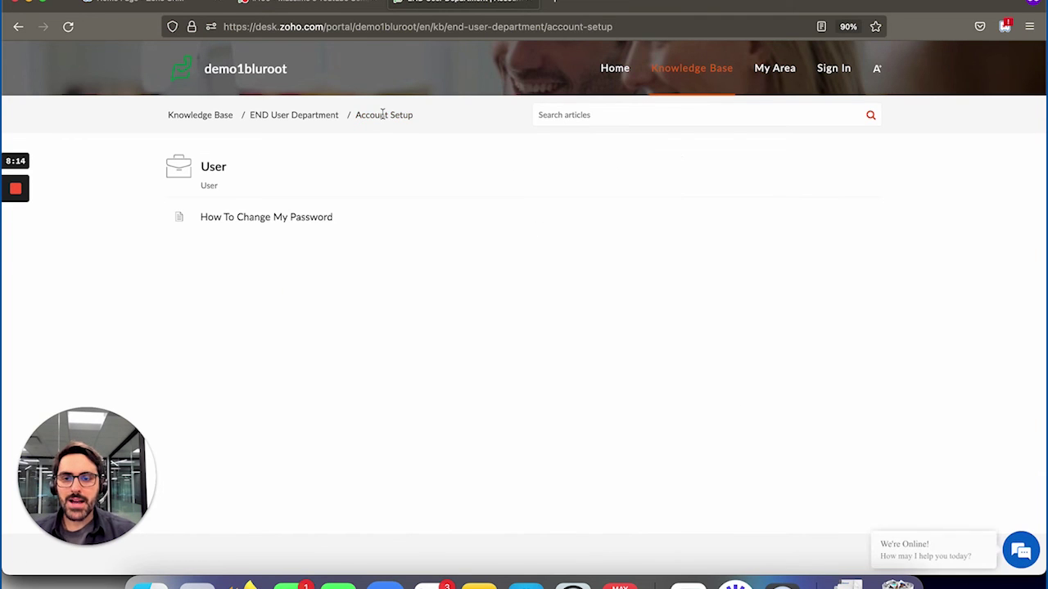
left_click(291, 116)
left_click(286, 217)
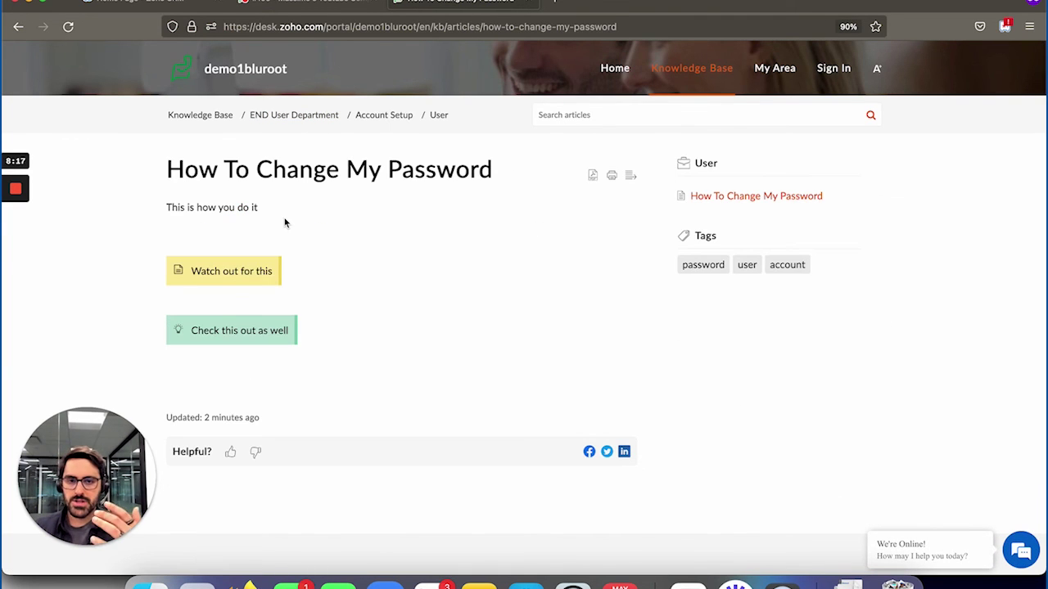
left_click(303, 115)
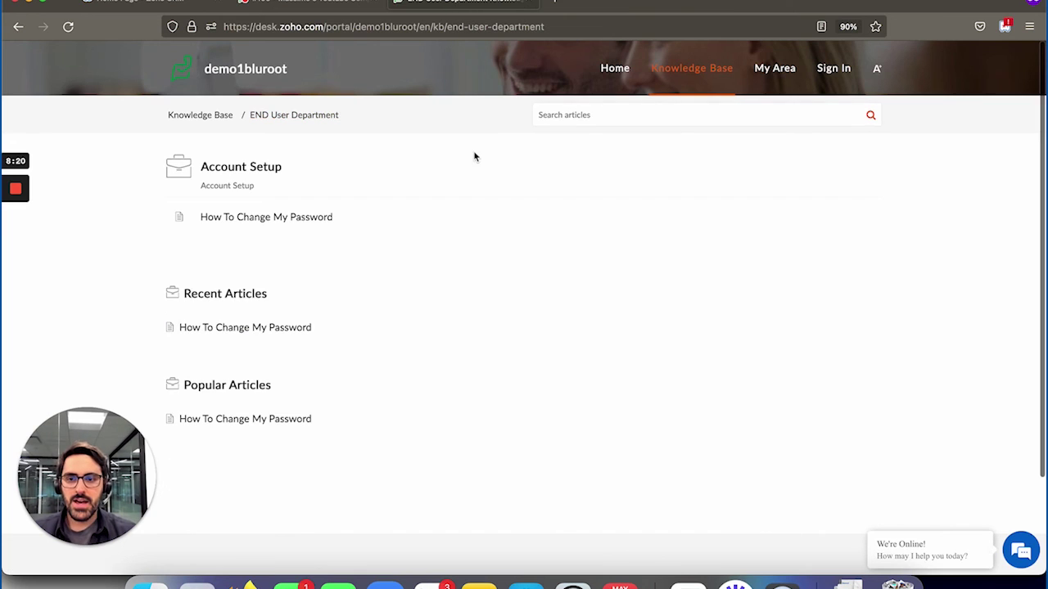
Search the portal for 'password' and open the suggested How To Change My Password article
left_click(589, 117)
type("password")
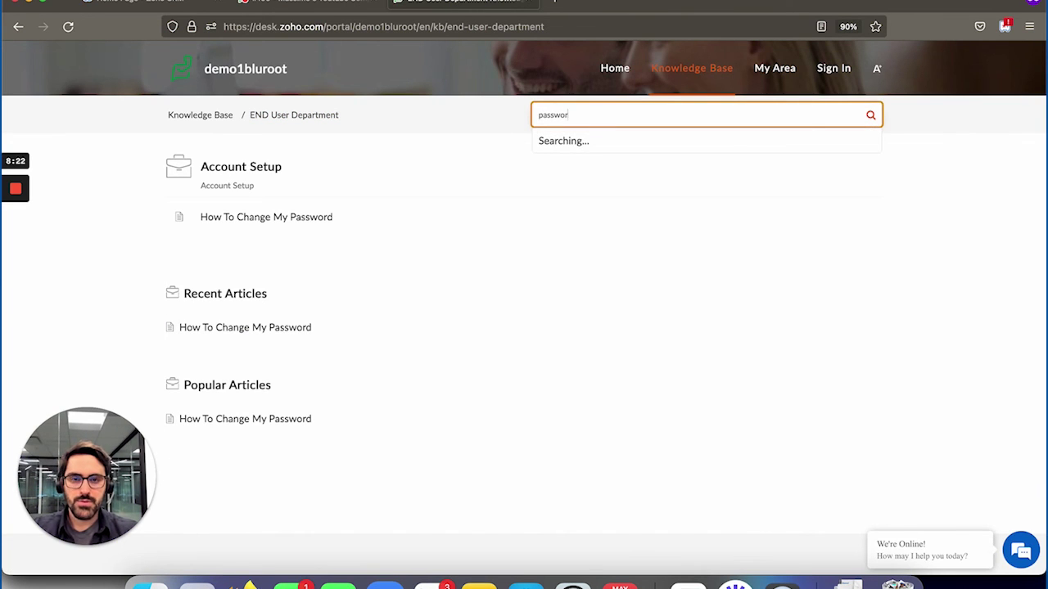
left_click(601, 144)
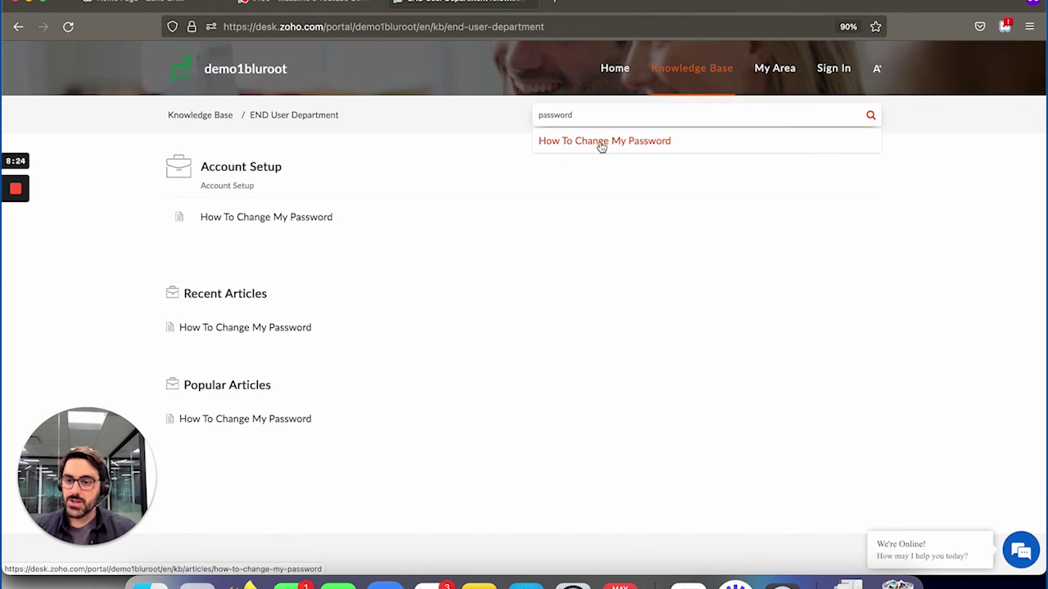